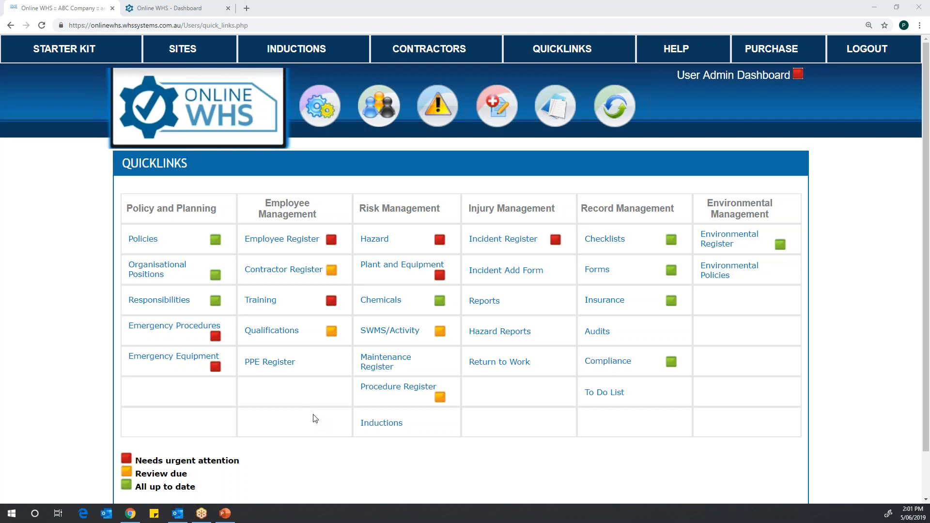
# Step: Open the Training Videos category on the Online WHS support site, and return to the Quicklinks page
pyautogui.click(677, 51)
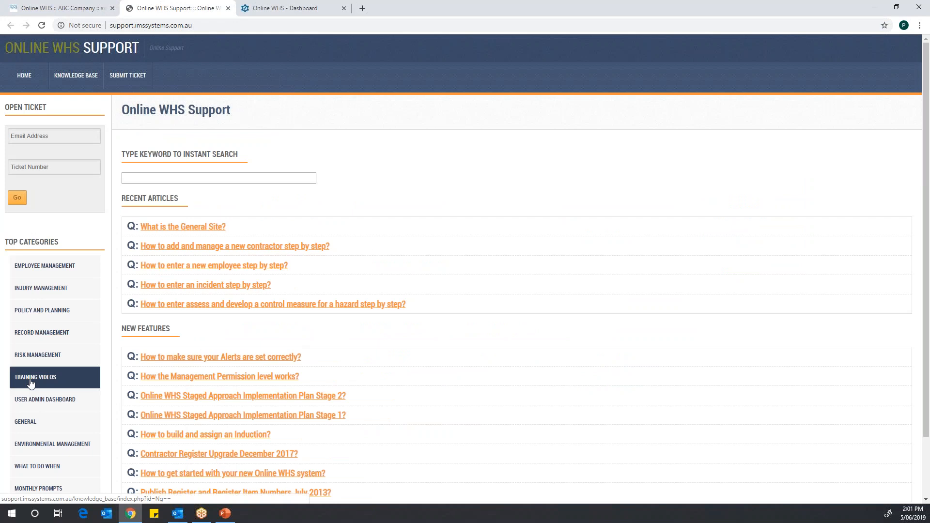
pyautogui.click(30, 383)
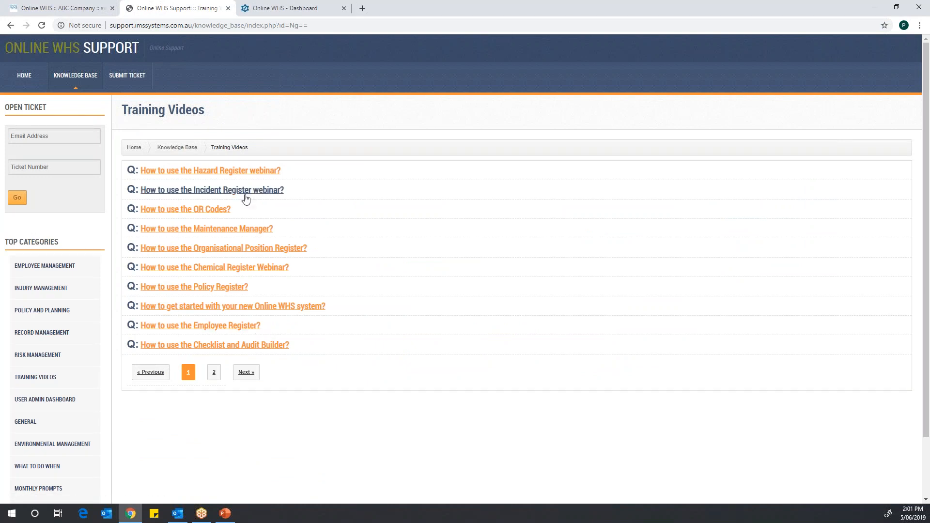
pyautogui.click(77, 12)
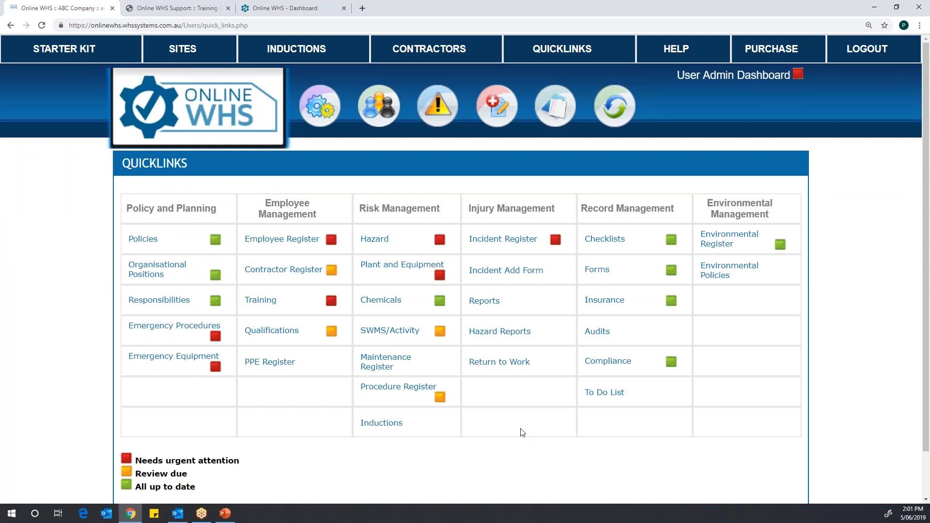
# Step: Open the Plant and Equipment register from Risk Management and check the item number of machine ABC 123
pyautogui.click(408, 272)
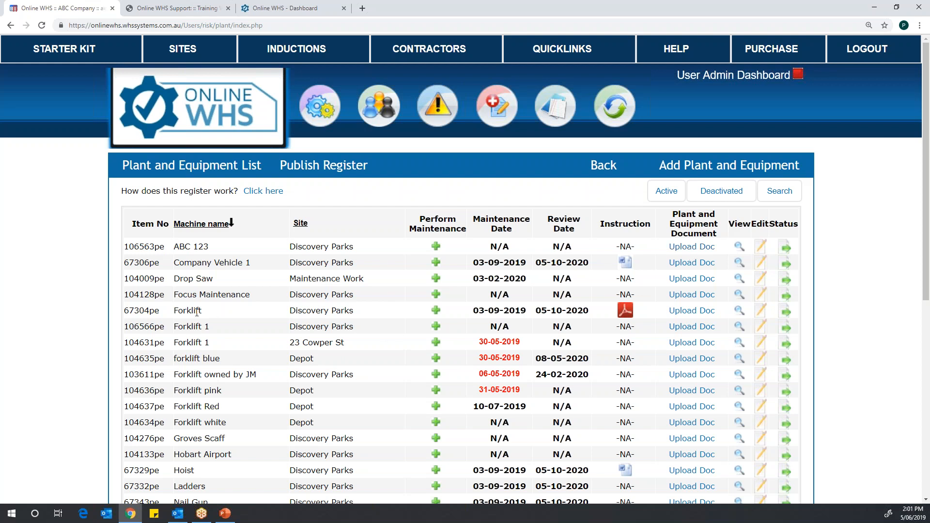
pyautogui.moveTo(125, 247); pyautogui.dragTo(165, 247)
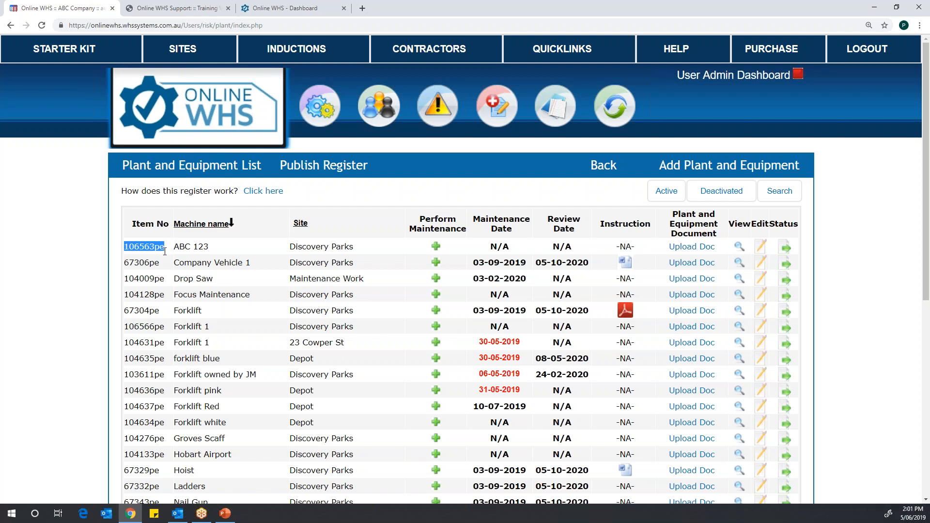
pyautogui.click(158, 275)
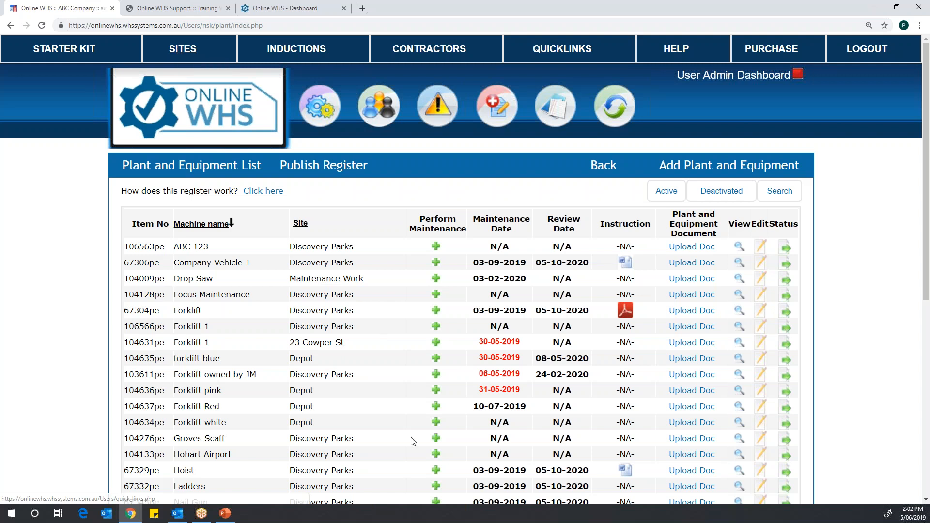
# Step: View the Add Maintenance form for machine ABC 123, including its contractor choices, and close it without adding anything
pyautogui.click(436, 249)
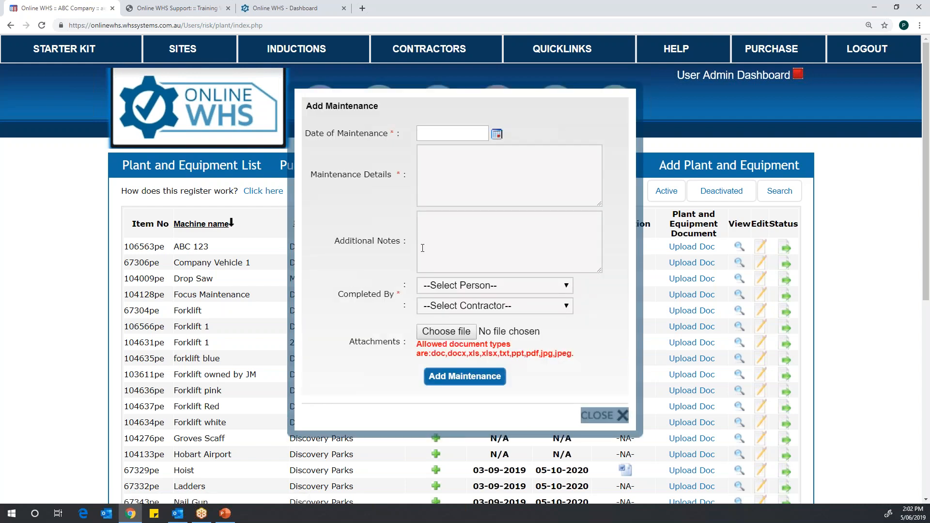
pyautogui.click(621, 418)
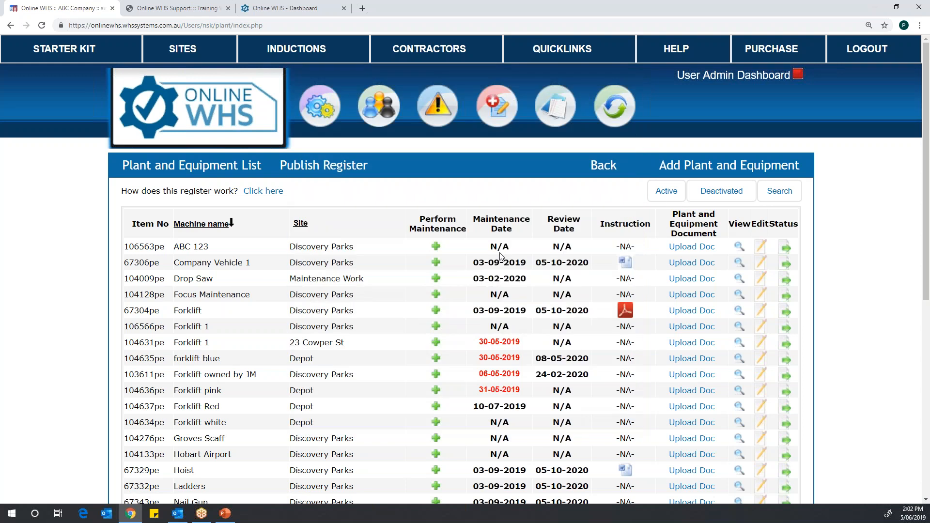
pyautogui.click(437, 246)
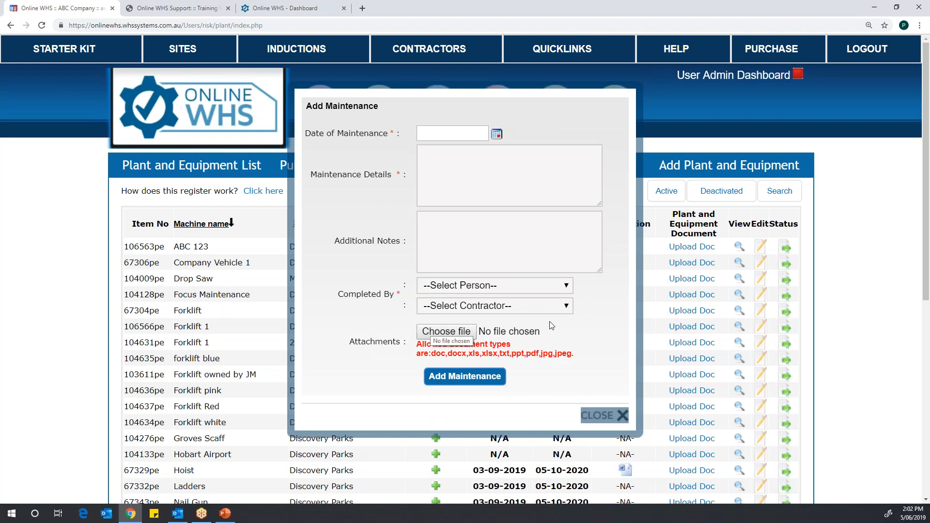
pyautogui.click(564, 308)
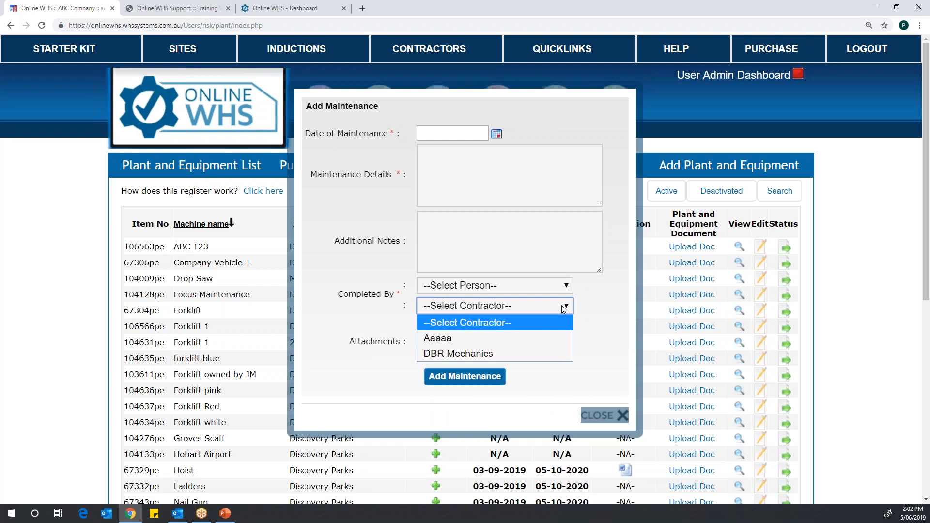
pyautogui.click(546, 379)
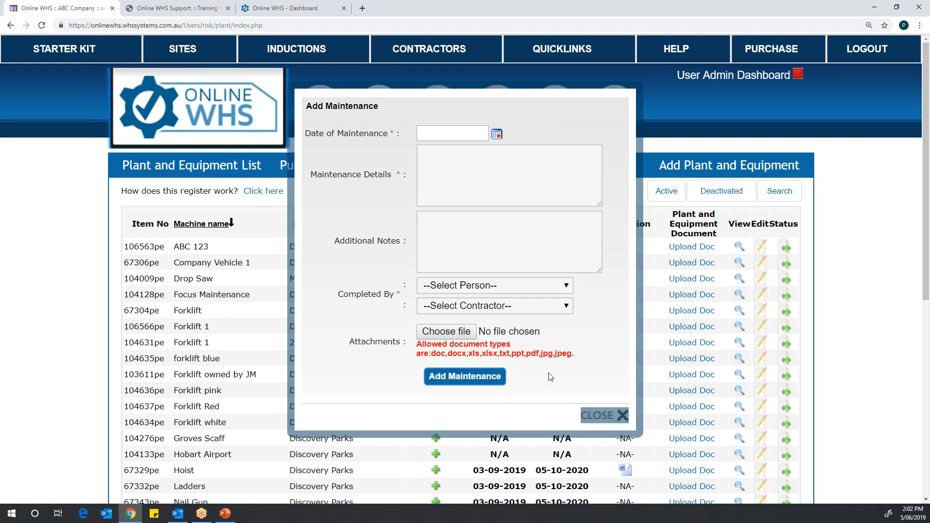
pyautogui.click(623, 415)
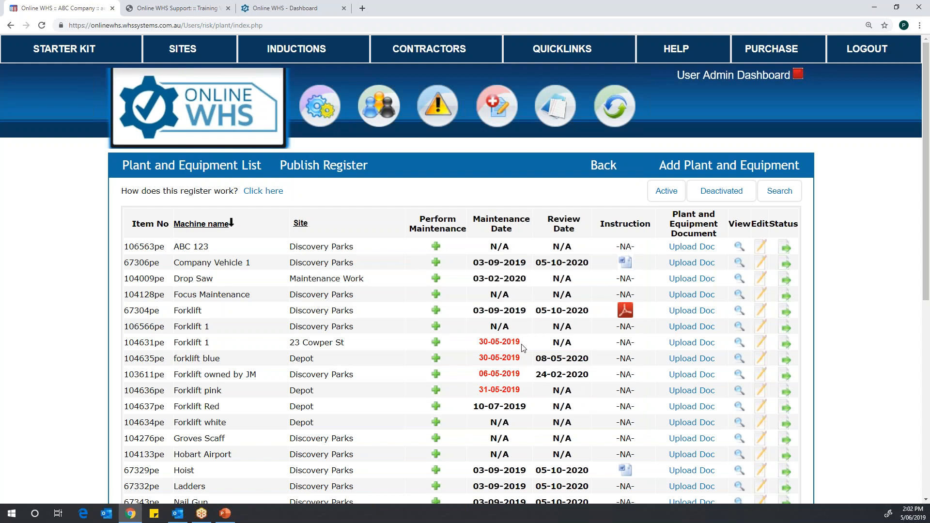
# Step: Inspect Company Vehicle 1's instruction document link and its document upload form, and close the form without uploading
pyautogui.moveTo(417, 66)
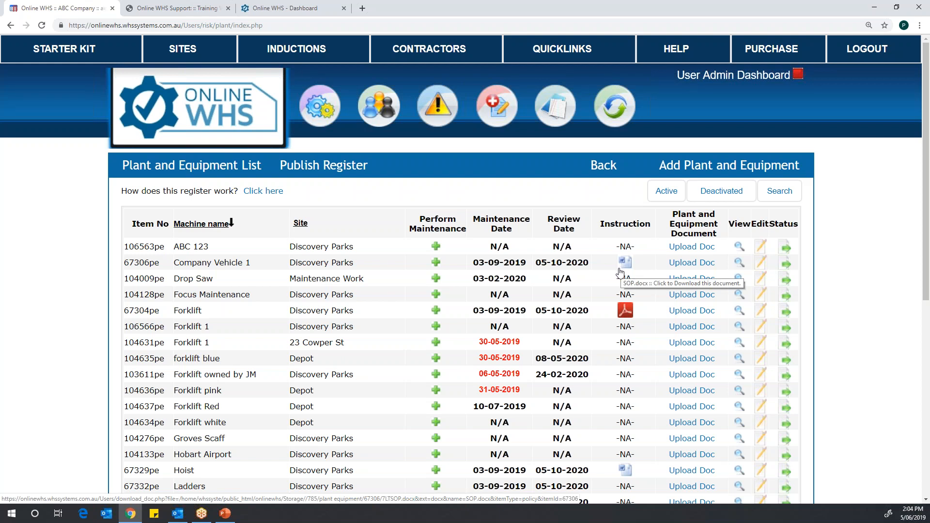
pyautogui.moveTo(560, 114)
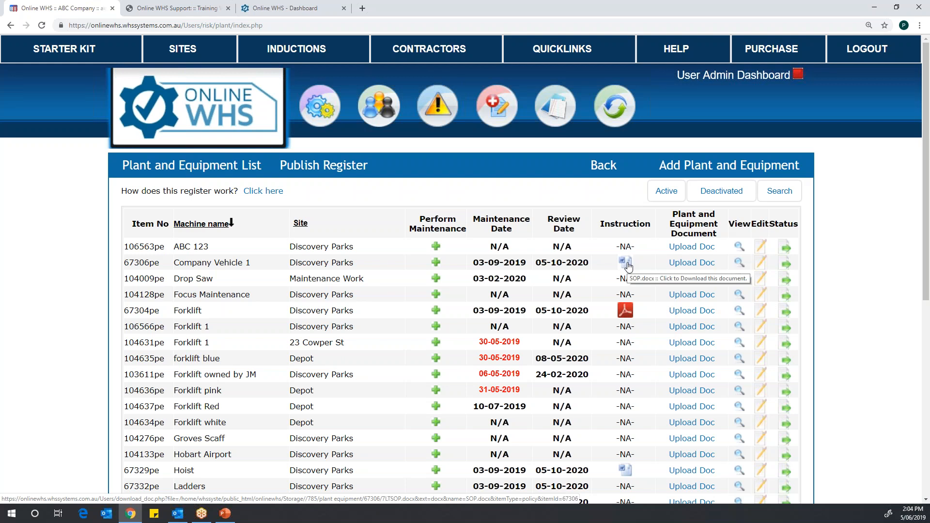
pyautogui.click(695, 264)
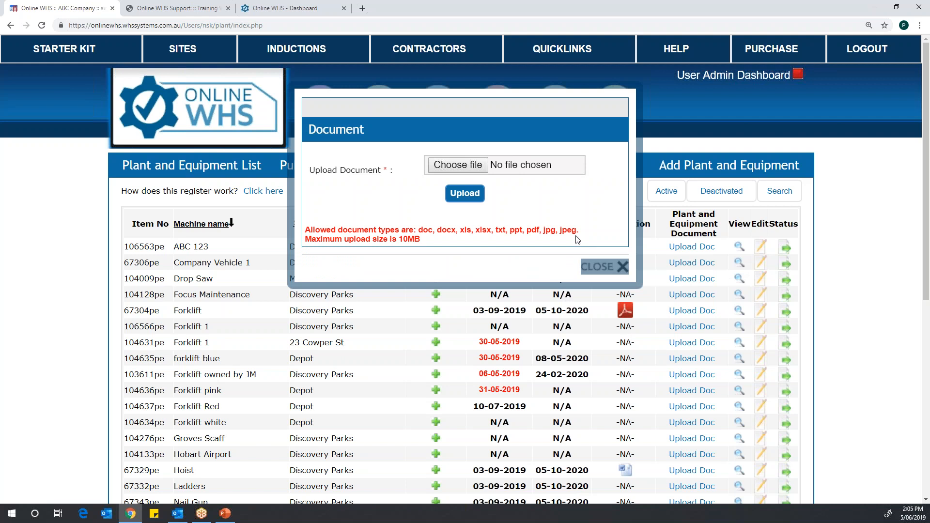
pyautogui.click(624, 268)
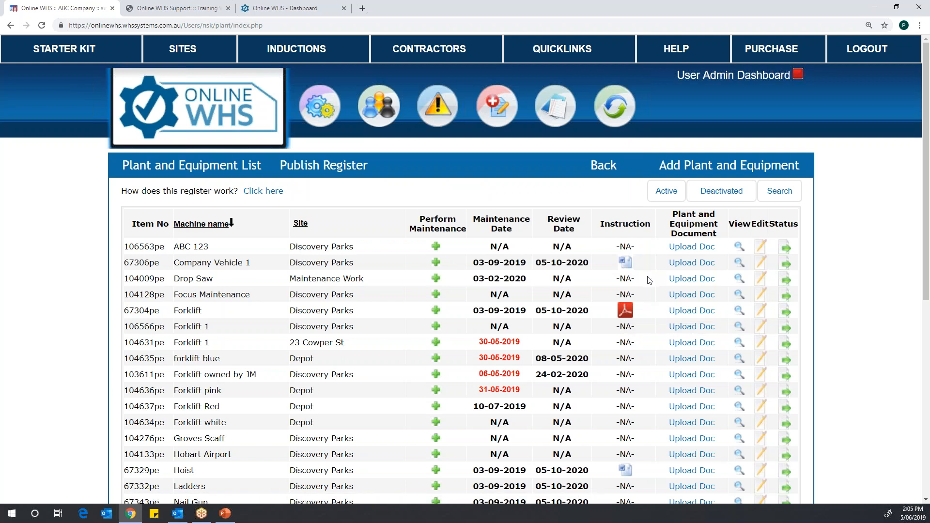
# Step: View the plant and equipment details of Company Vehicle 1, and return to the equipment list
pyautogui.click(738, 265)
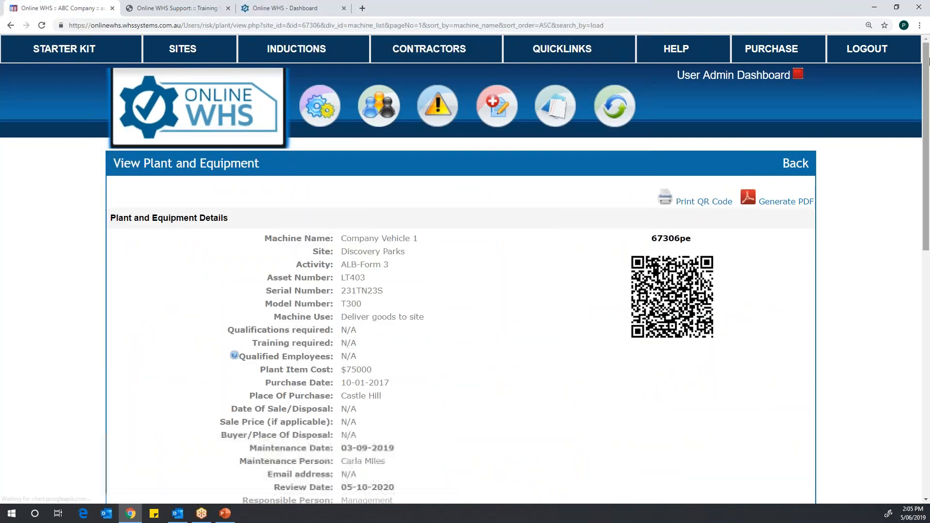
pyautogui.moveTo(926, 61); pyautogui.dragTo(926, 131)
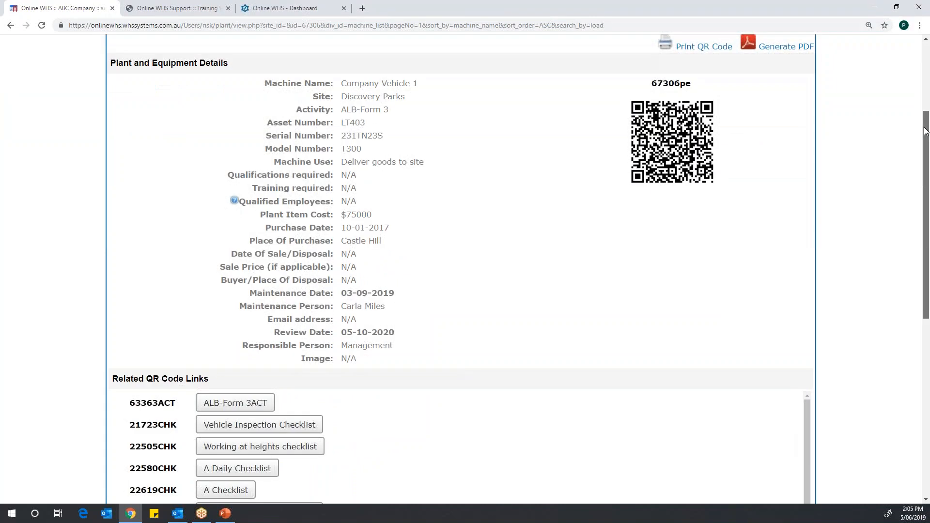
pyautogui.moveTo(925, 131); pyautogui.dragTo(927, 109)
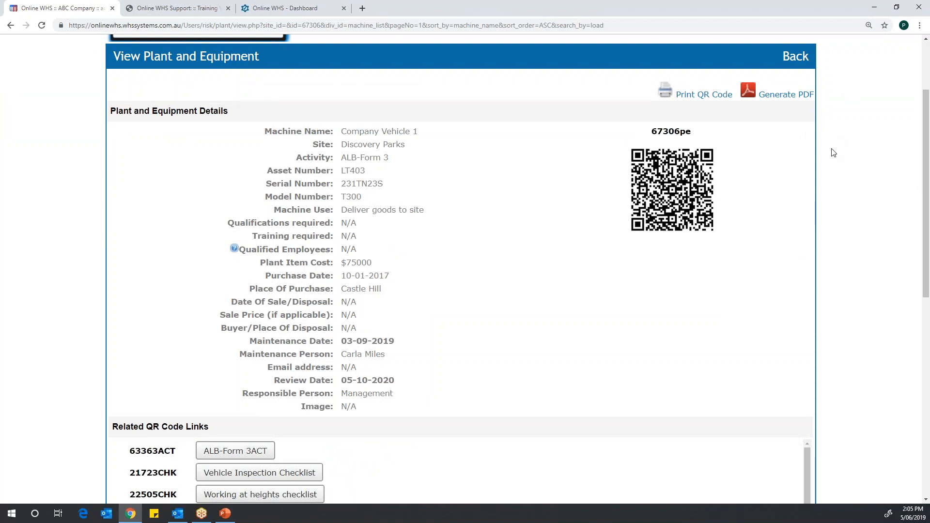
pyautogui.click(792, 60)
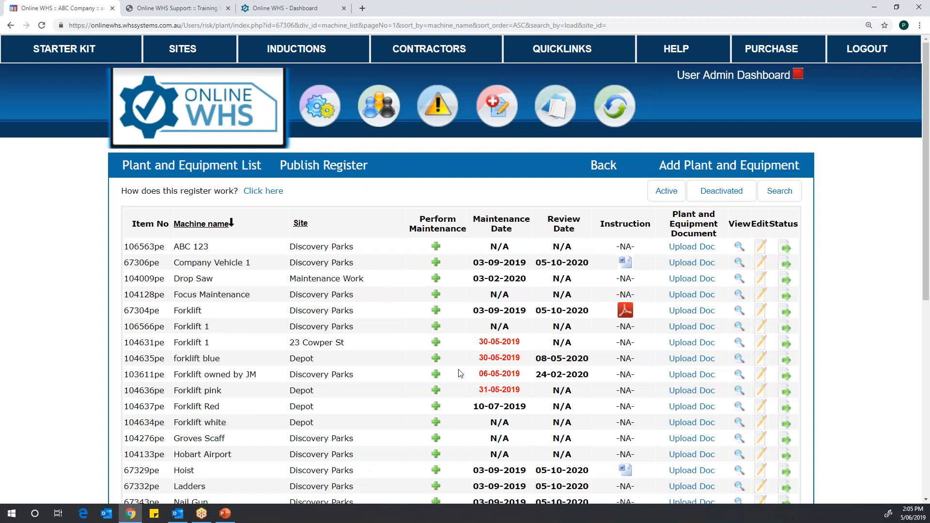
# Step: Open the details of the Forklift item 67304pe, preview its printable QR code sheet, and close the preview
pyautogui.click(742, 311)
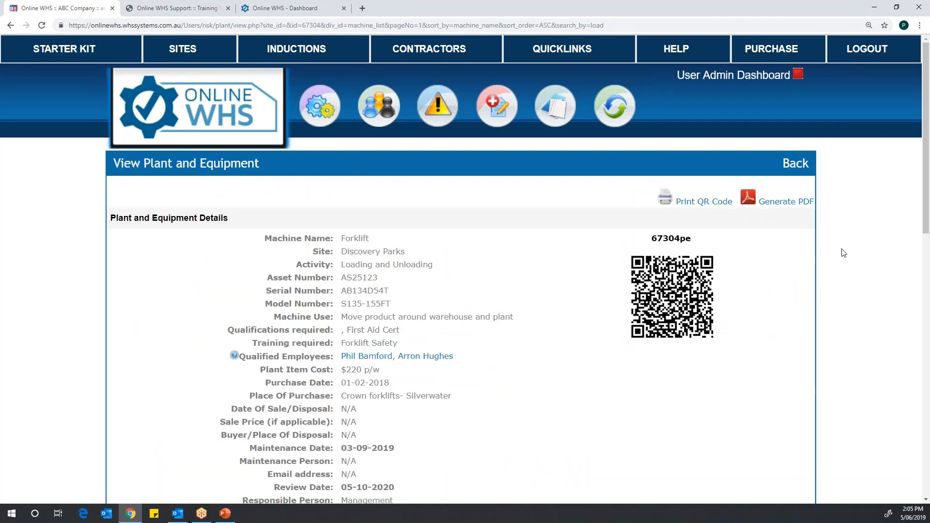
pyautogui.moveTo(924, 105); pyautogui.dragTo(905, 131)
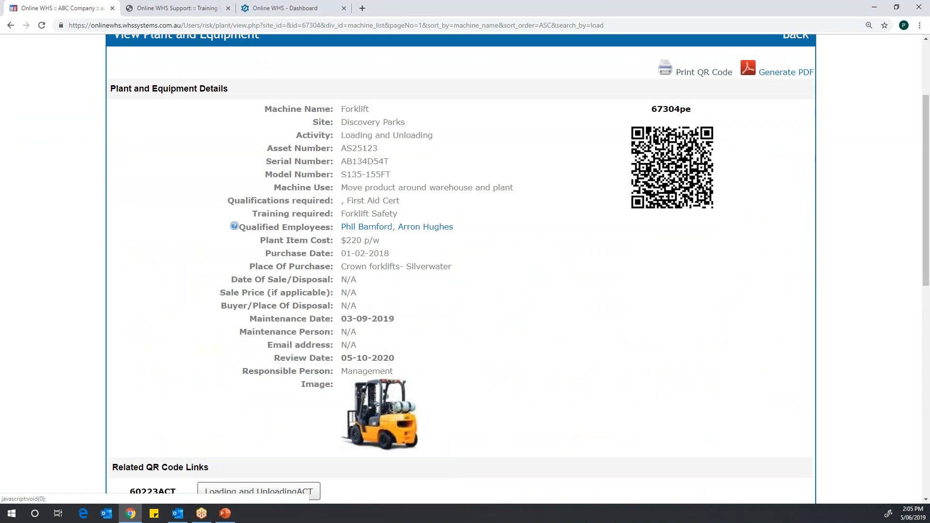
pyautogui.click(704, 72)
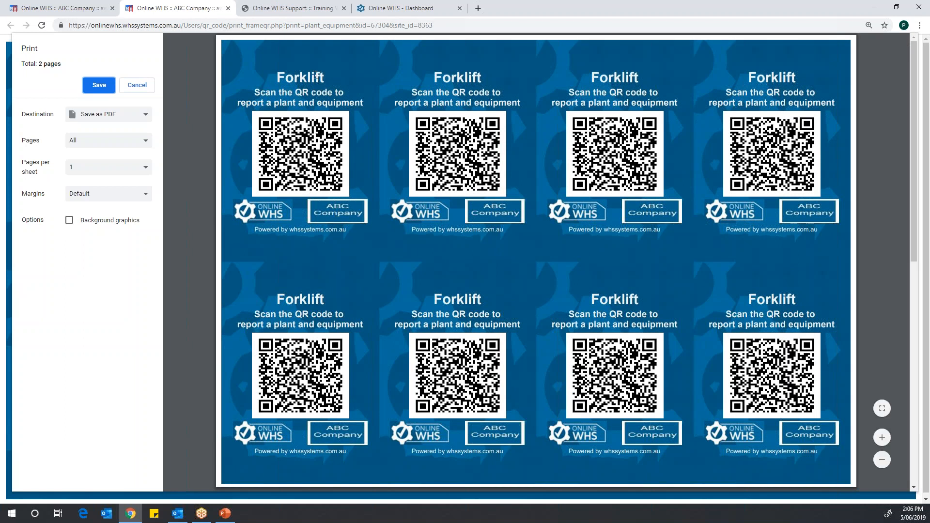
pyautogui.click(228, 8)
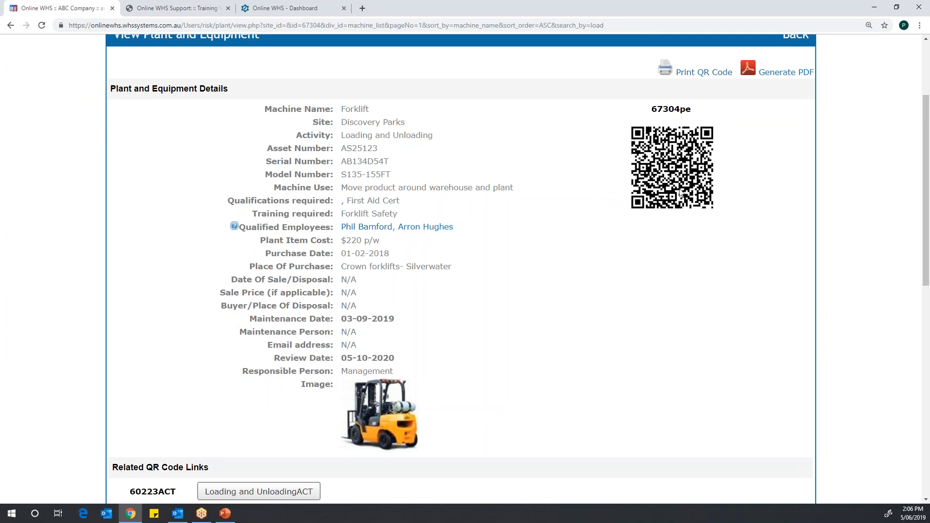
# Step: Review the Forklift's plant and equipment details, related QR code links and common QR code links
pyautogui.scroll(1, 847, 141)
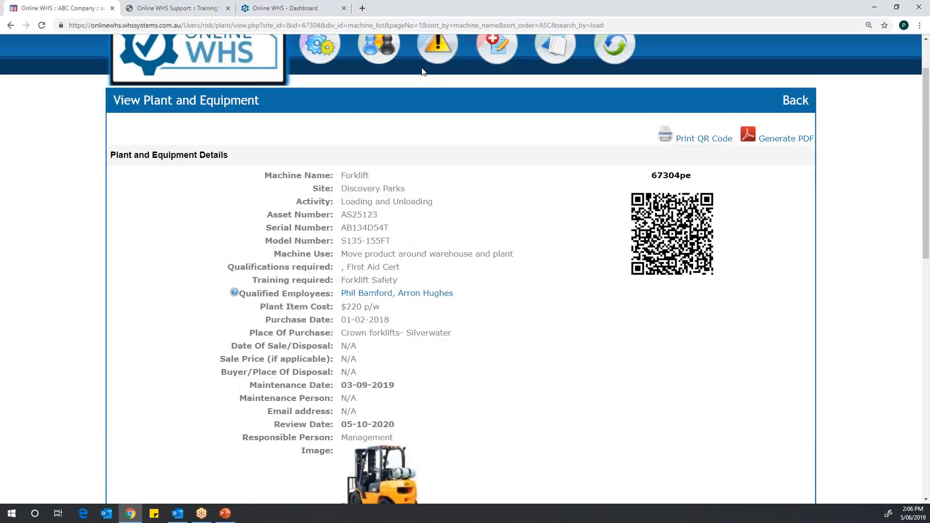
pyautogui.moveTo(379, 58)
pyautogui.scroll(-2, 922, 167)
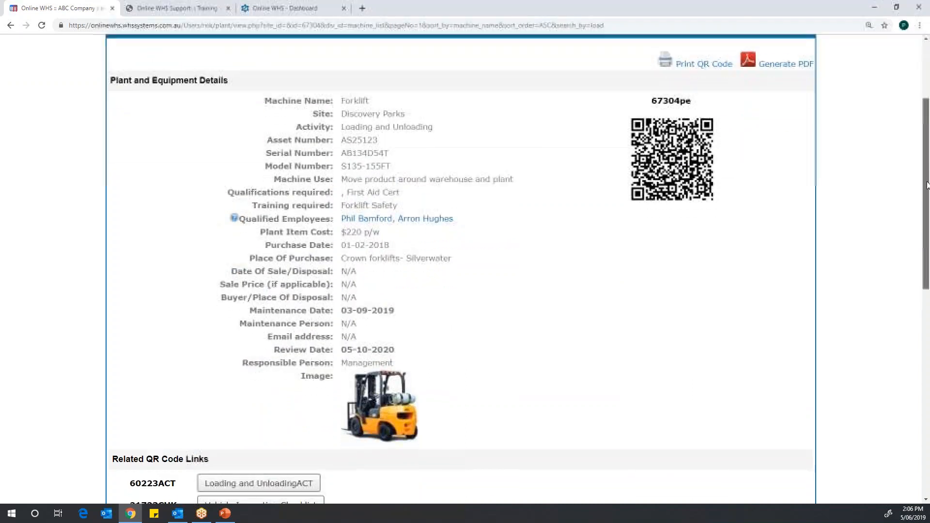
pyautogui.moveTo(926, 185); pyautogui.dragTo(928, 232)
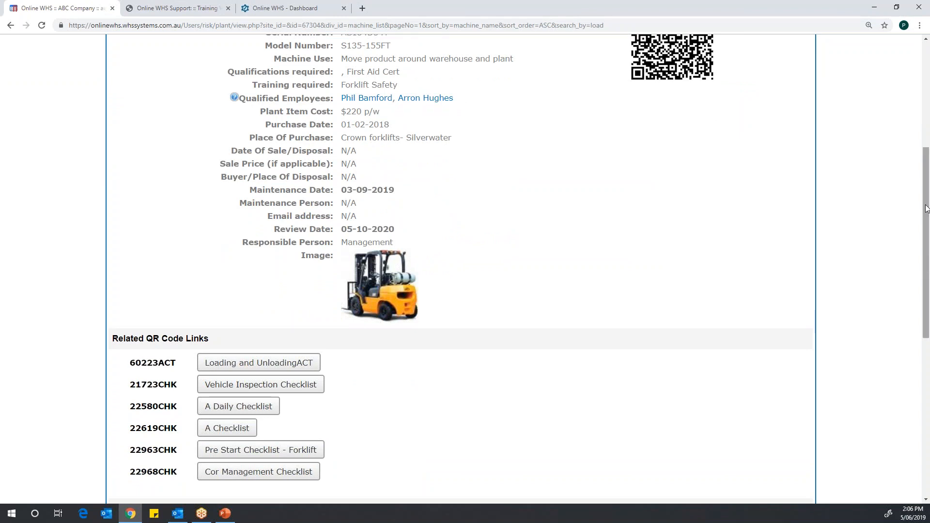
pyautogui.moveTo(929, 177); pyautogui.dragTo(929, 174)
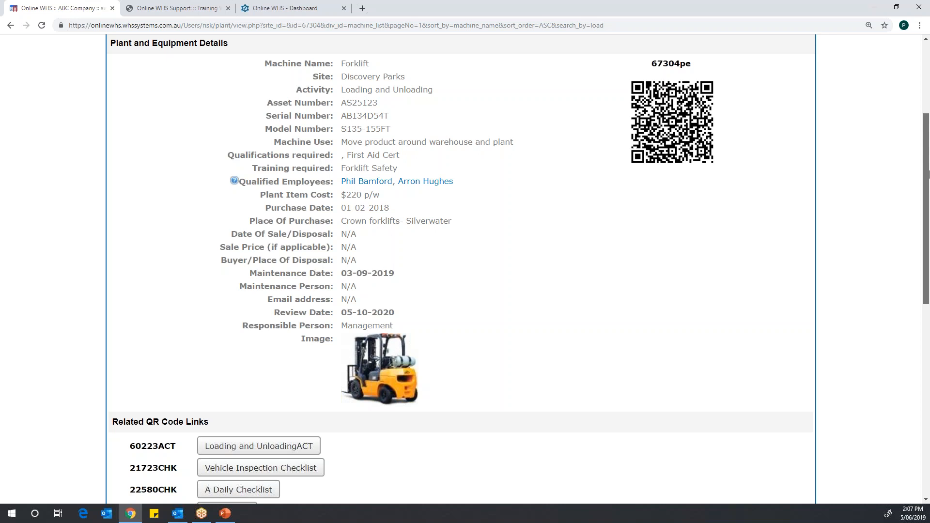
pyautogui.moveTo(929, 176); pyautogui.dragTo(906, 283)
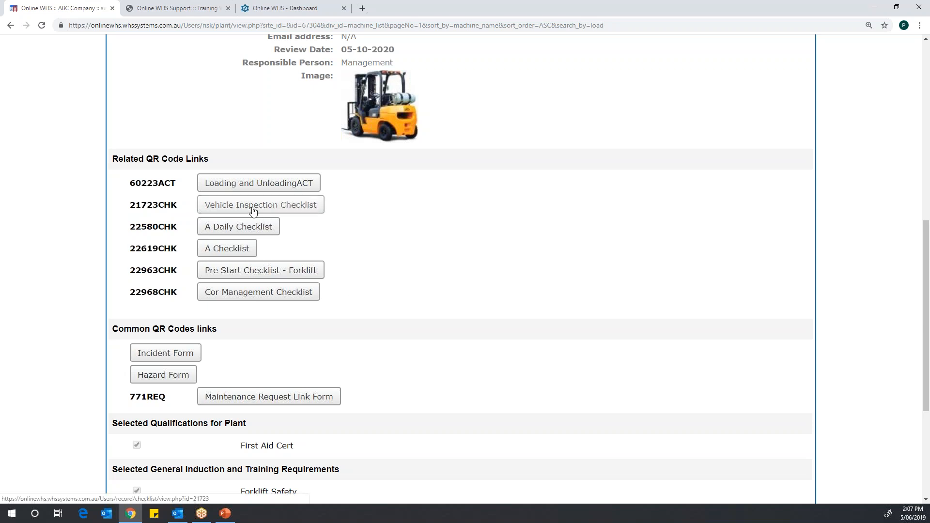
# Step: View A Daily Checklist and the Incident Form from the Forklift's QR code links, returning to the Forklift record each time
pyautogui.click(238, 231)
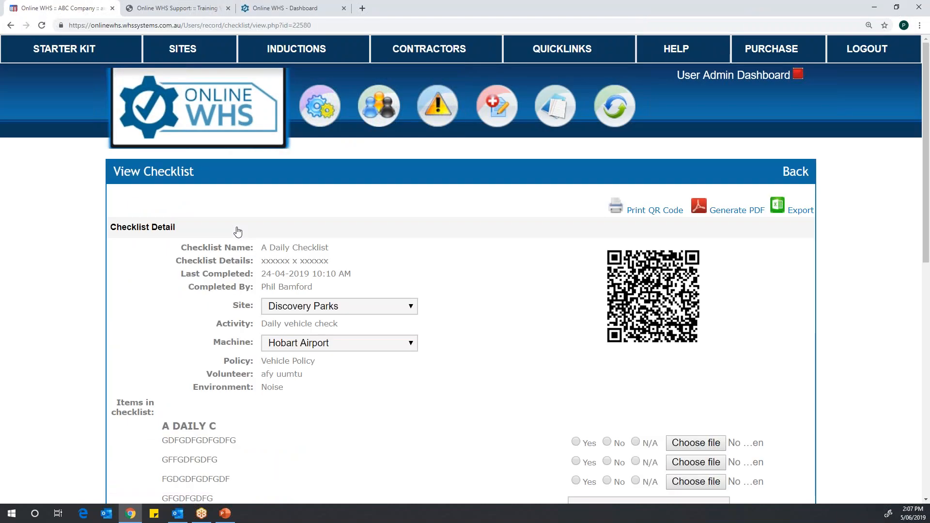
pyautogui.click(10, 26)
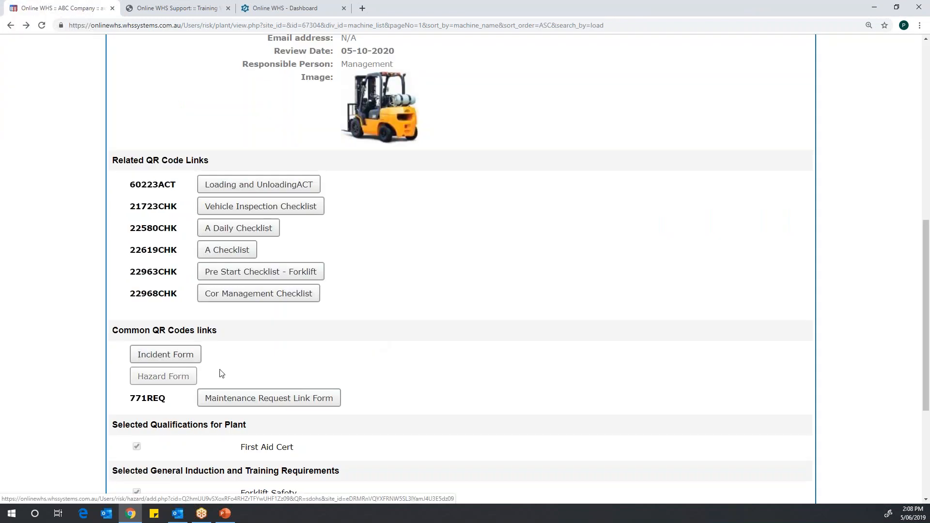
pyautogui.click(169, 359)
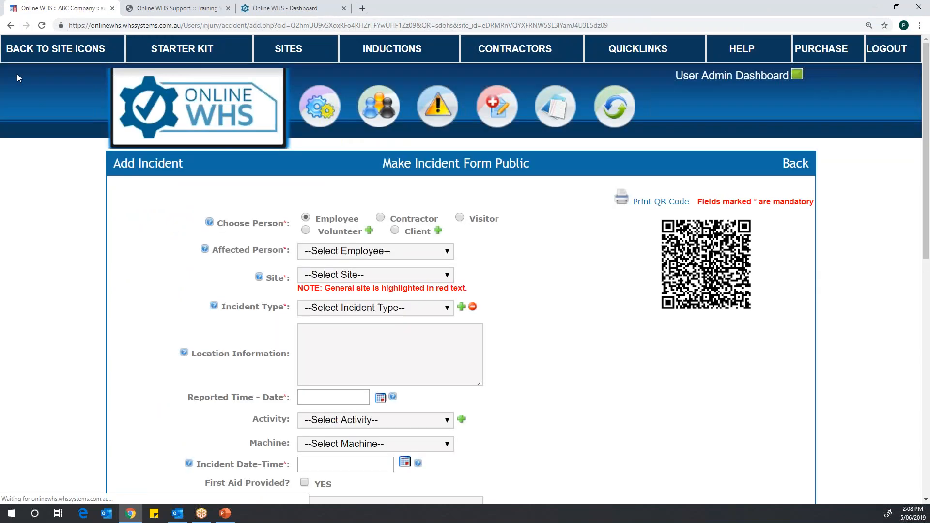
pyautogui.click(10, 26)
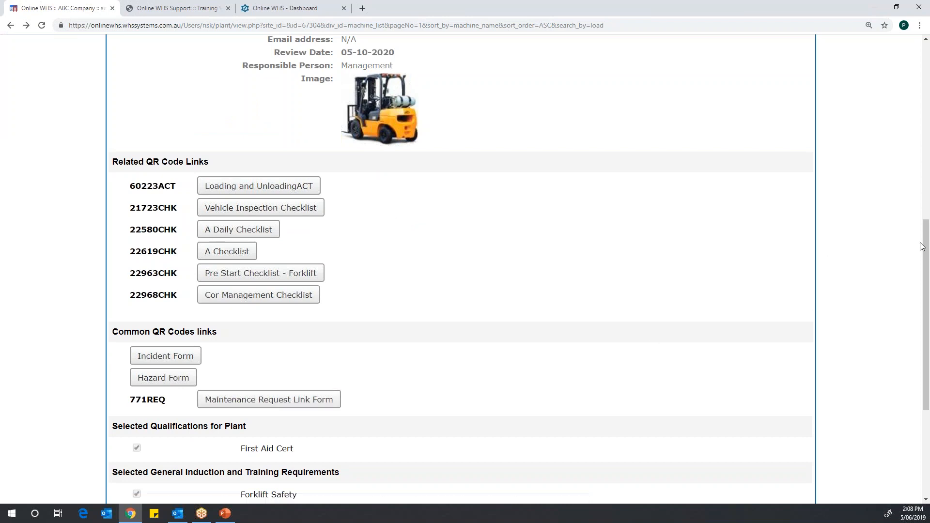
# Step: Recheck the Forklift's main details and its linked checklists, forms and selected qualifications
pyautogui.moveTo(920, 245); pyautogui.dragTo(917, 141)
pyautogui.scroll(2, 916, 141)
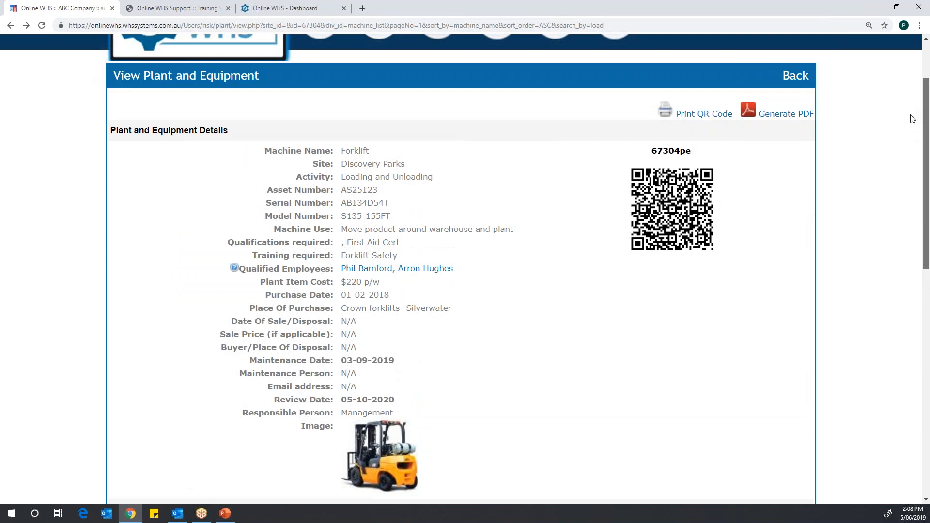
pyautogui.scroll(-2, 913, 118)
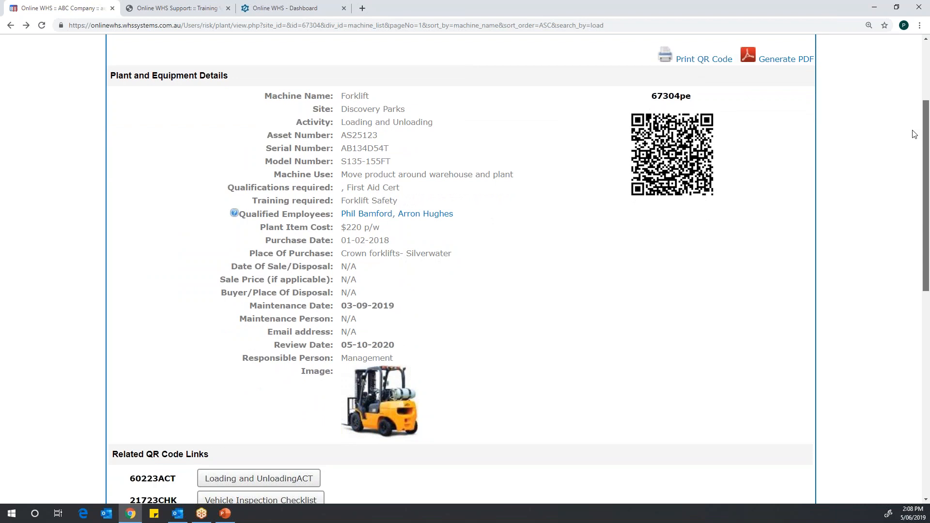
pyautogui.scroll(-5, 913, 134)
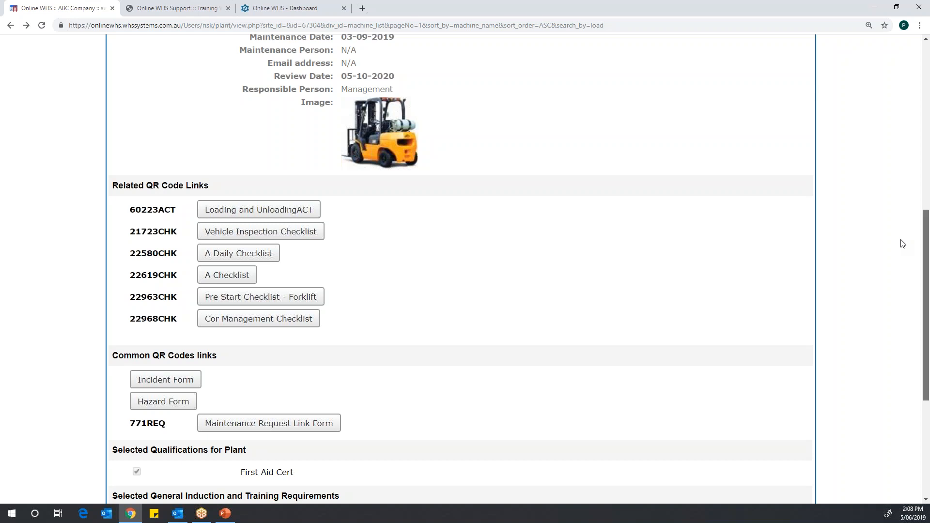
# Step: Review the Forklift's required training and attached documents, and show its activity log
pyautogui.scroll(-2, 903, 266)
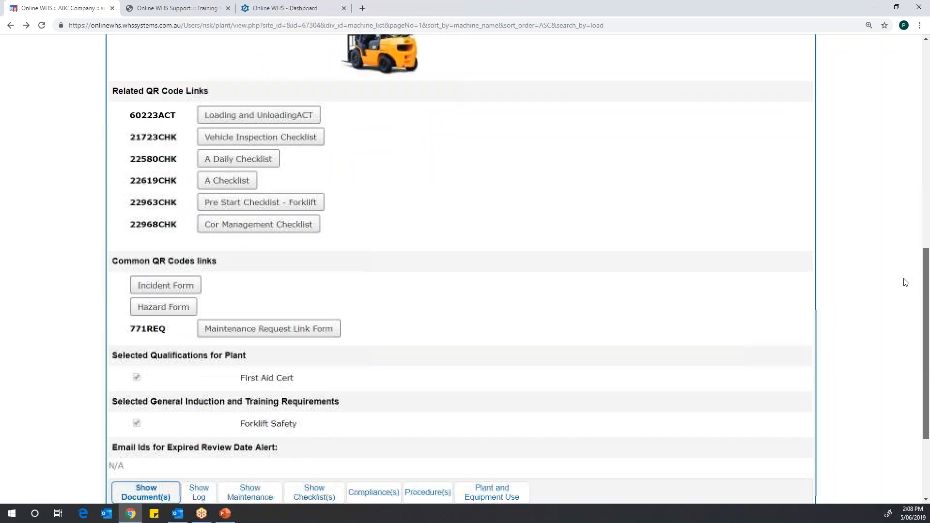
pyautogui.scroll(-1, 906, 284)
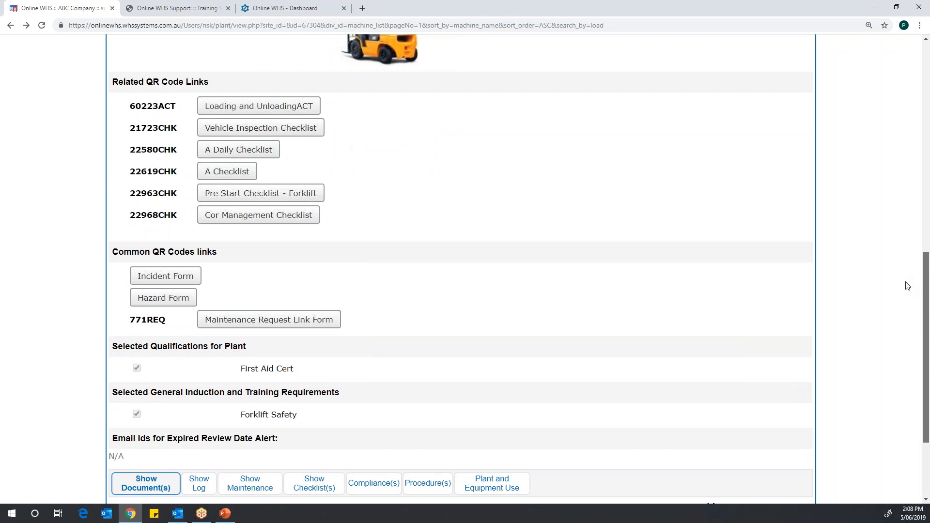
pyautogui.scroll(-1, 906, 293)
pyautogui.scroll(-2, 906, 311)
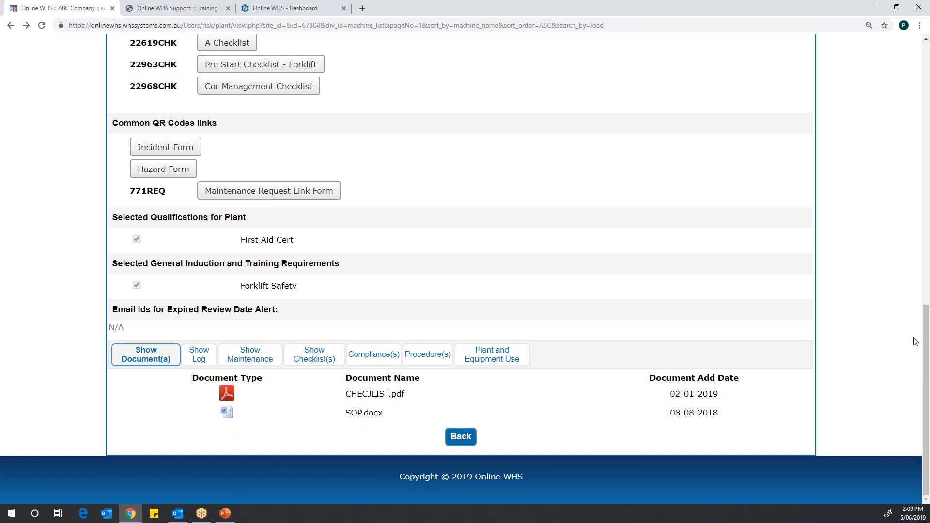
pyautogui.moveTo(926, 346); pyautogui.dragTo(898, 349)
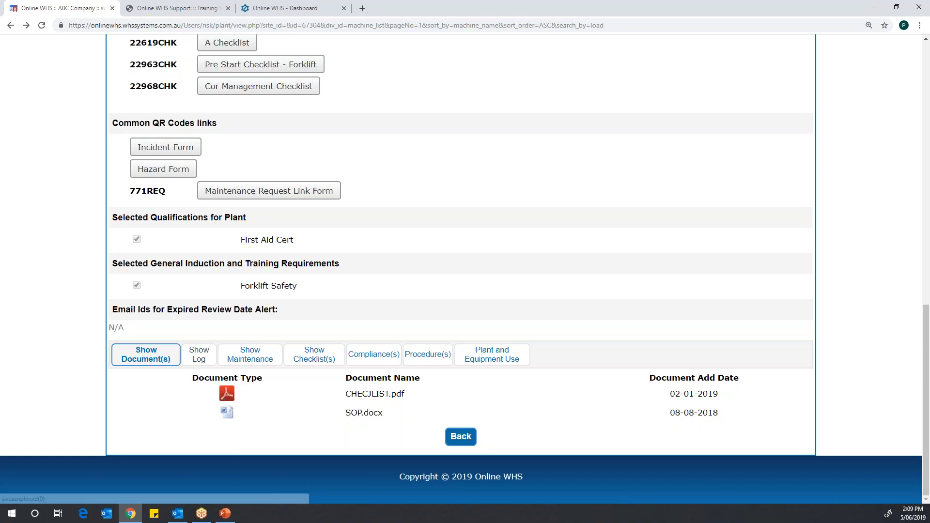
pyautogui.click(198, 357)
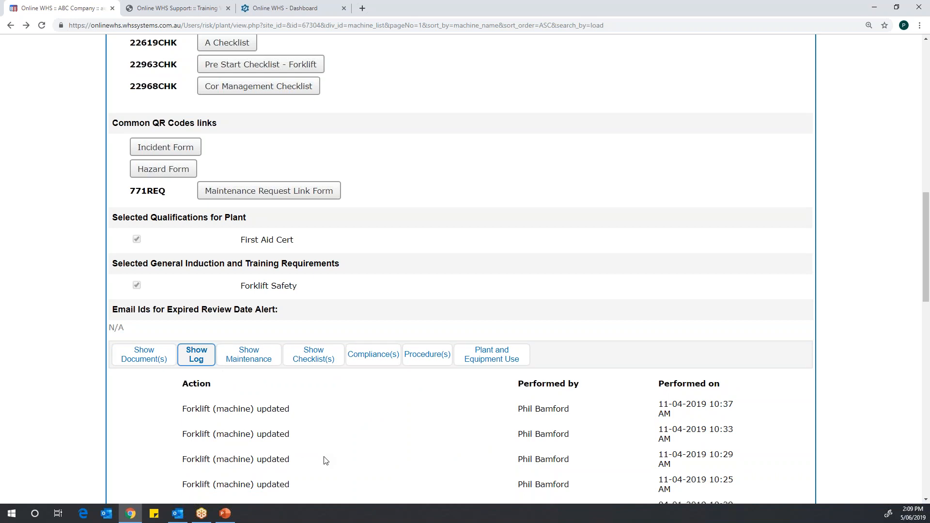
# Step: View and close the details of the Forklift's 14-05-2018 maintenance entry, and show its checklist records
pyautogui.click(252, 359)
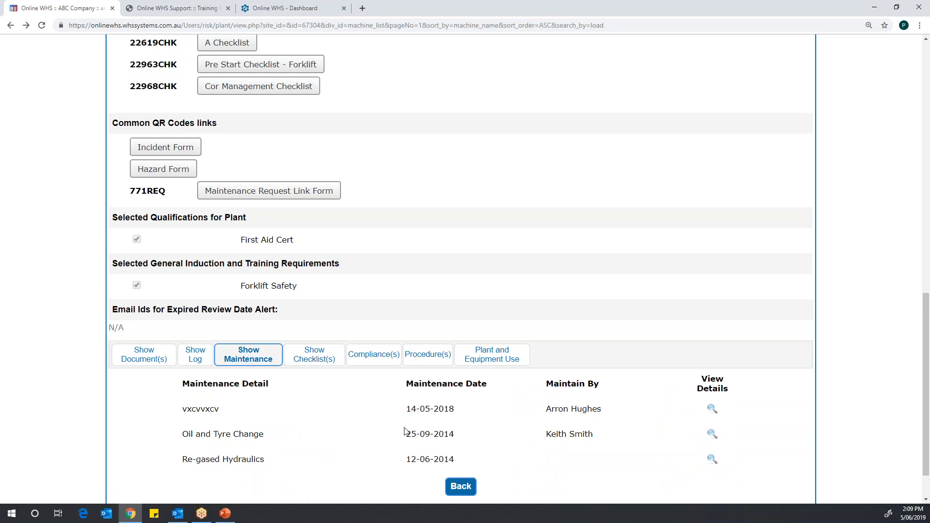
pyautogui.click(711, 410)
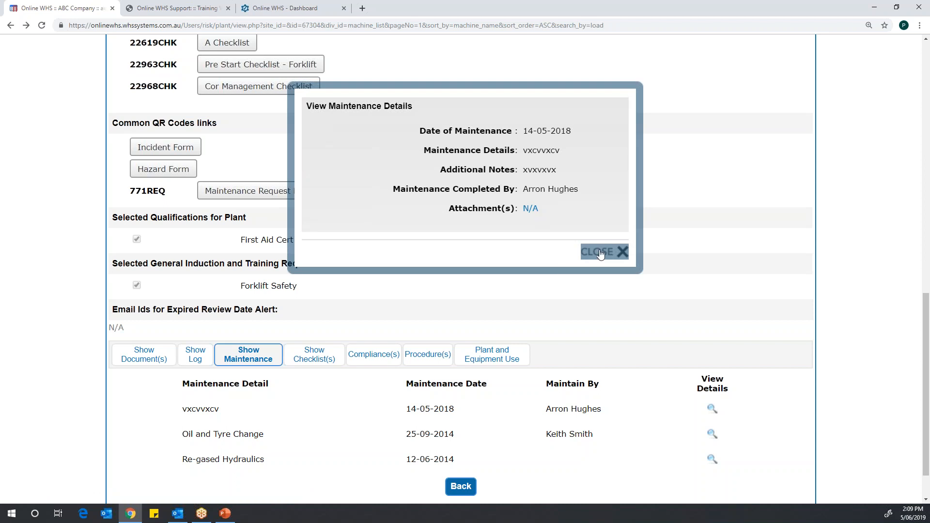
pyautogui.click(620, 251)
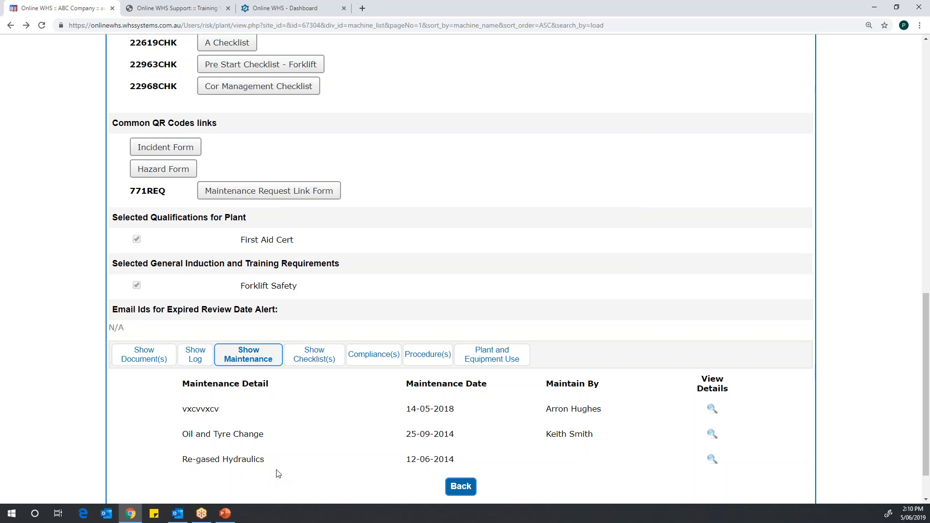
pyautogui.click(313, 359)
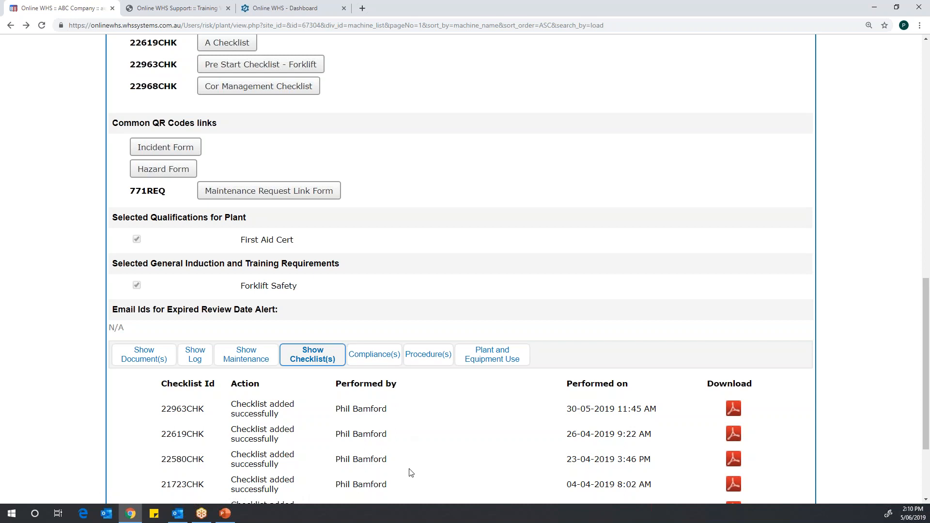
# Step: Show the Forklift's compliance, procedure and plant and equipment use records, checking the site's main Compliance option along the way
pyautogui.click(373, 357)
pyautogui.moveTo(925, 335); pyautogui.dragTo(910, 175)
pyautogui.scroll(4, 909, 175)
pyautogui.moveTo(555, 53)
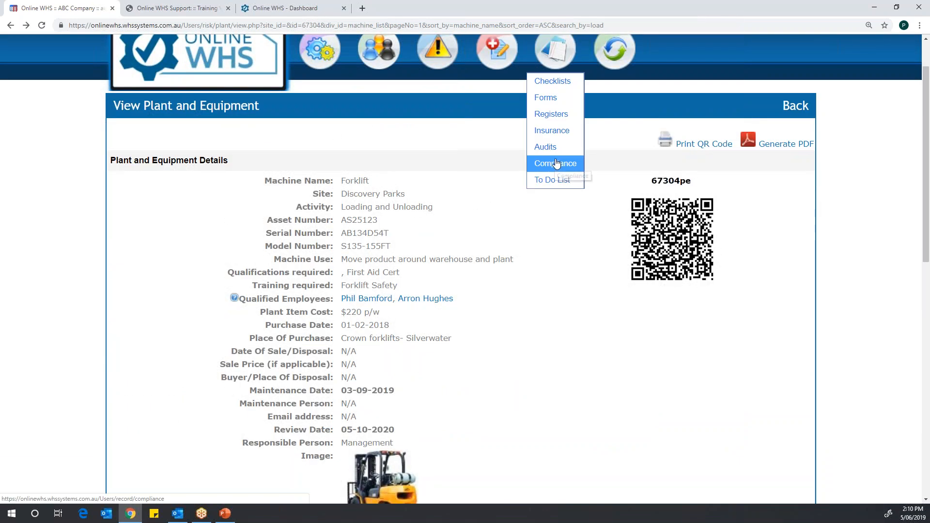
pyautogui.moveTo(922, 102); pyautogui.dragTo(900, 329)
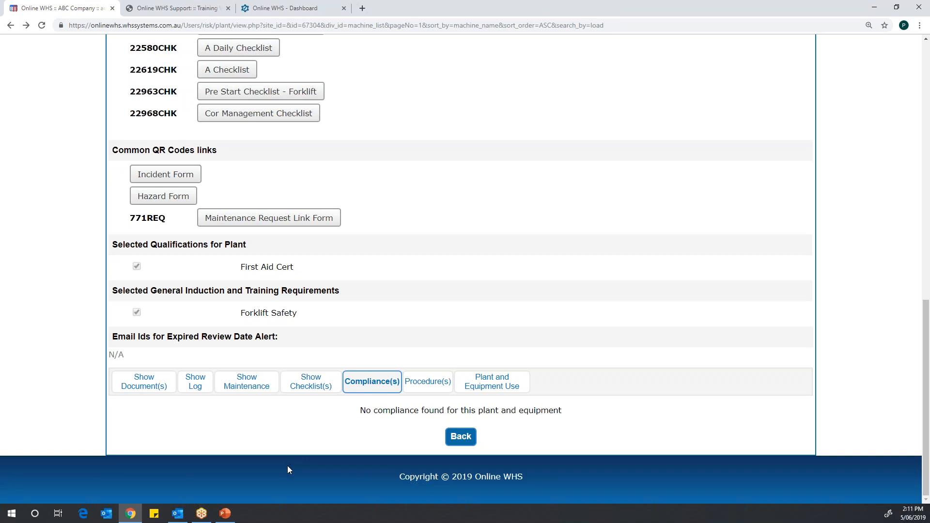
pyautogui.click(424, 385)
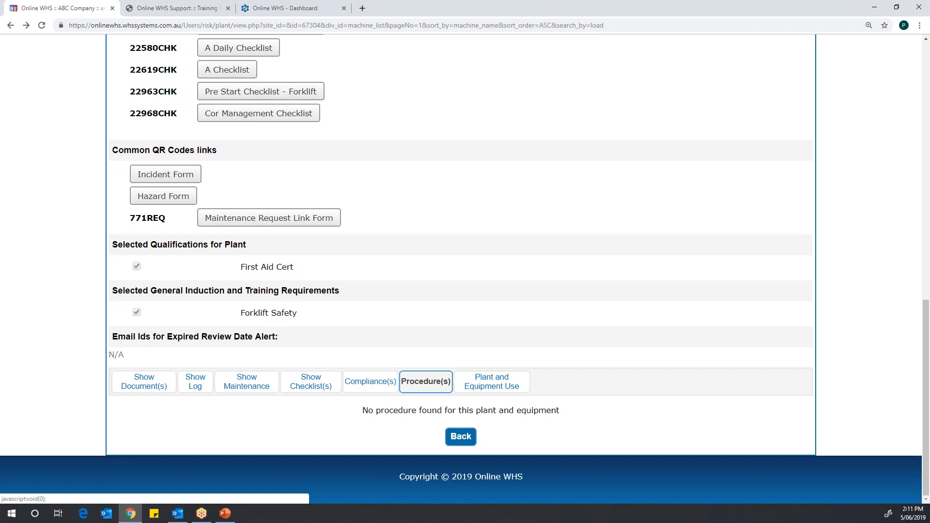
pyautogui.click(496, 381)
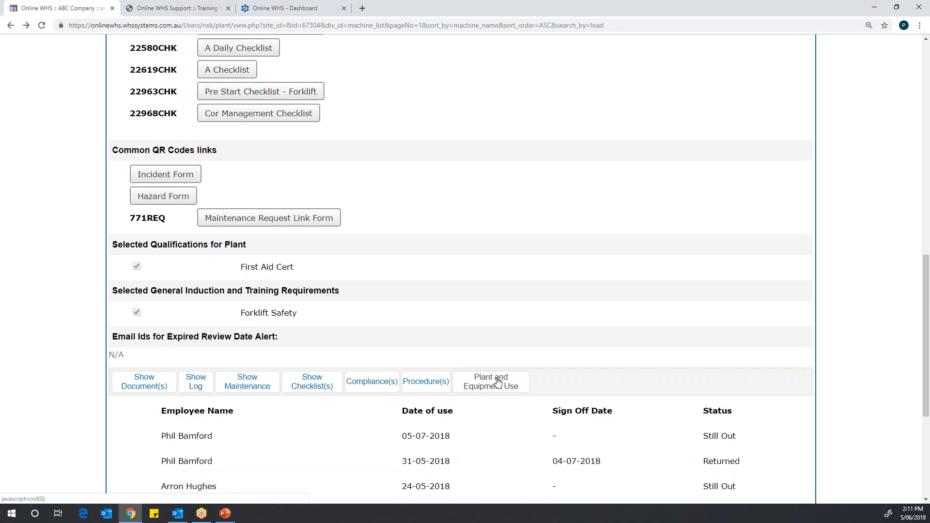
# Step: View and close the sign-off form of the first qualified employee, and review the Forklift's usage history
pyautogui.moveTo(926, 361); pyautogui.dragTo(926, 199)
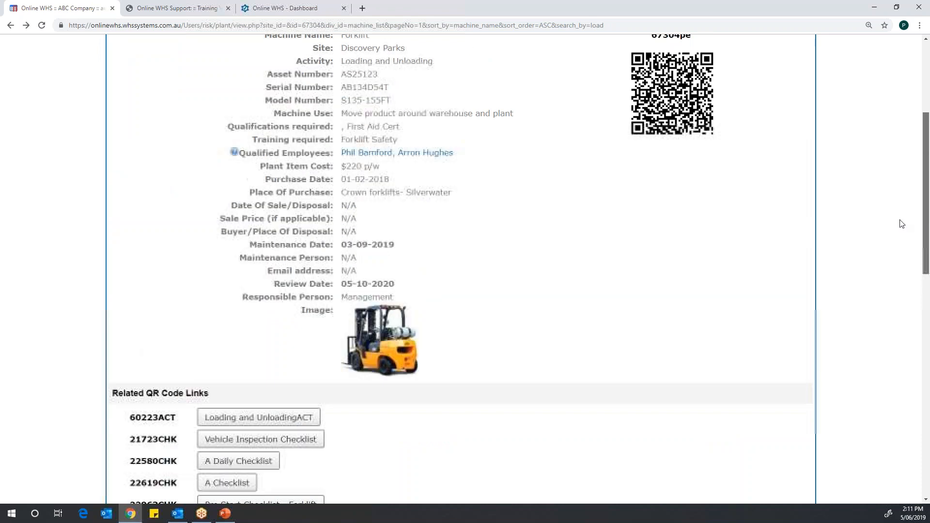
pyautogui.click(370, 153)
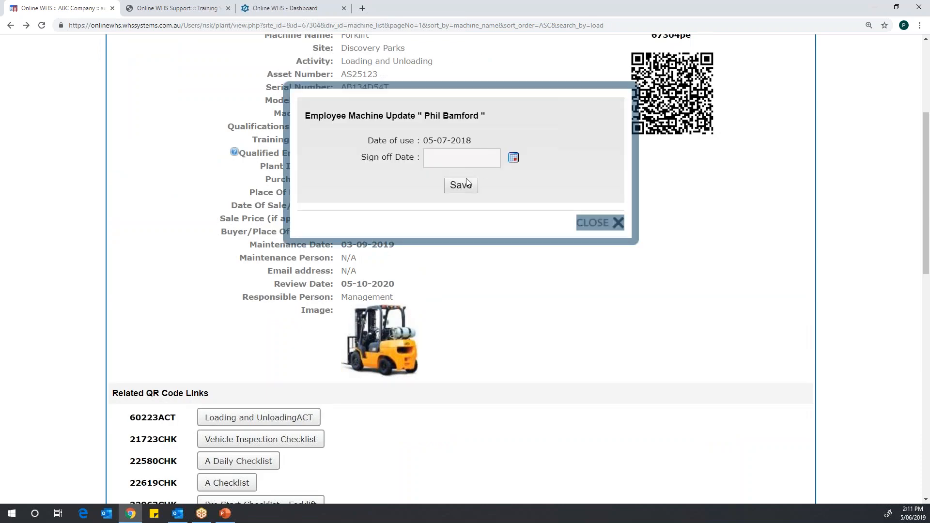
pyautogui.click(623, 226)
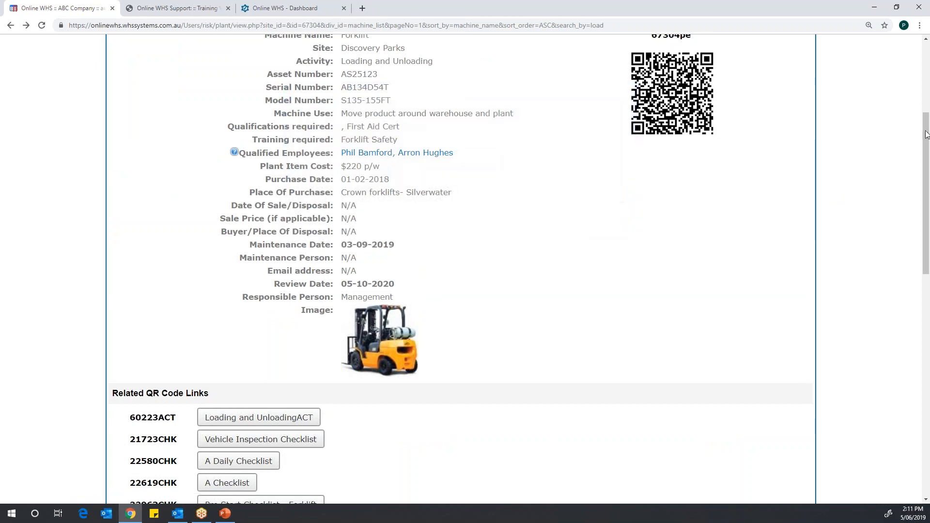
pyautogui.moveTo(927, 173); pyautogui.dragTo(928, 358)
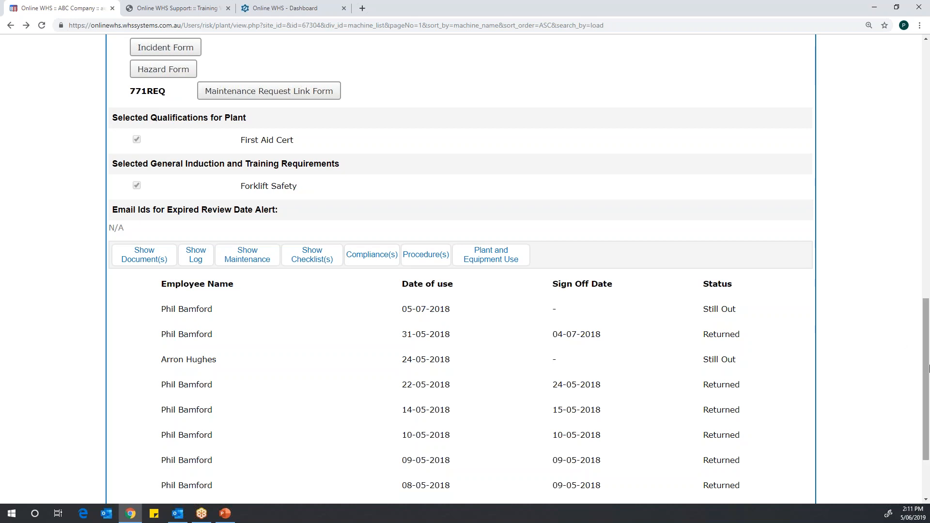
pyautogui.moveTo(926, 371); pyautogui.dragTo(902, 15)
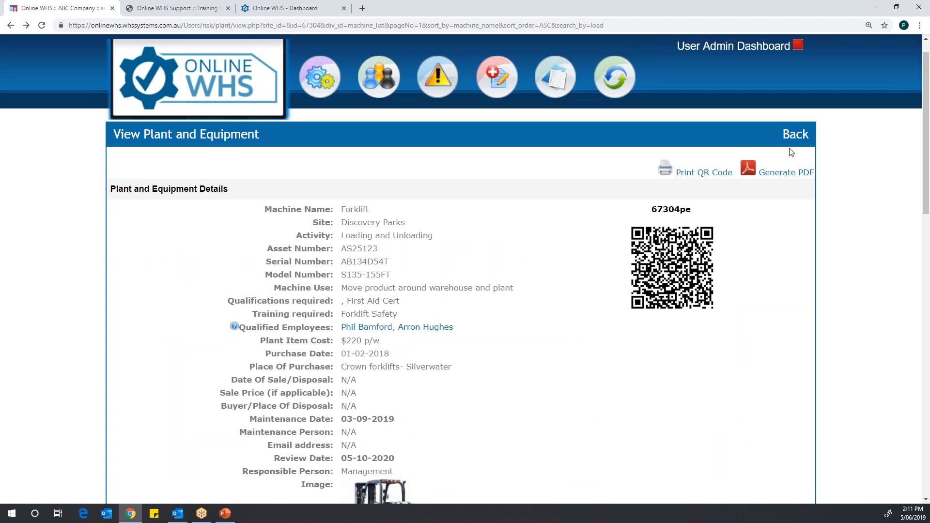
# Step: Open Forklift item 67304pe from the Plant and Equipment List for editing and set its Activity to General
pyautogui.click(795, 135)
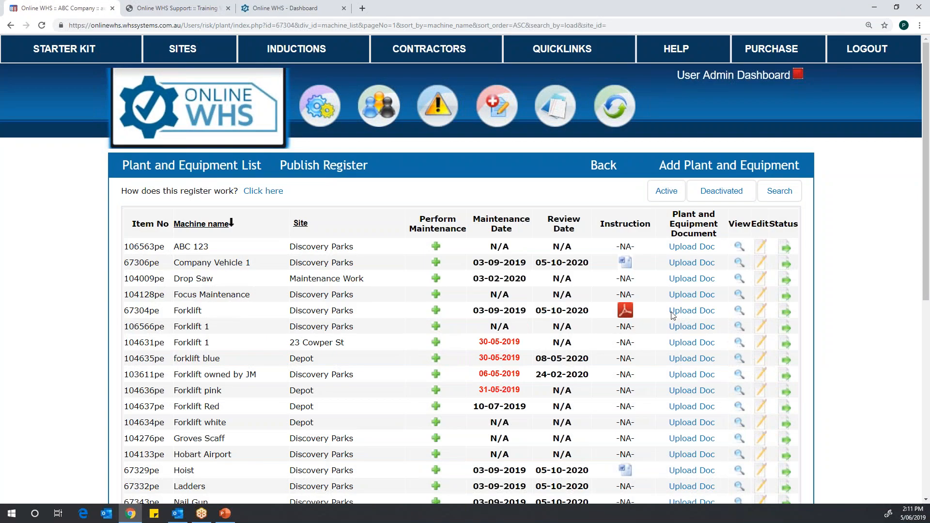
pyautogui.click(761, 310)
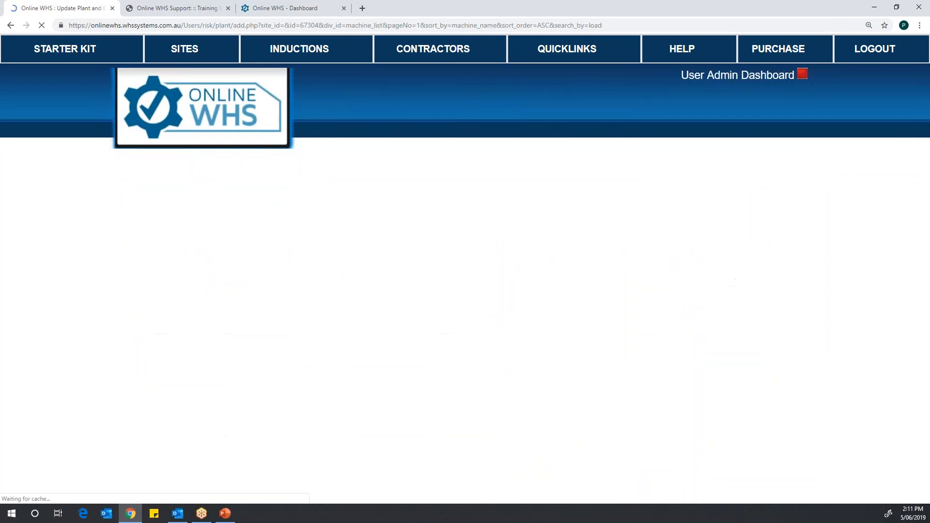
pyautogui.scroll(-3, 509, 95)
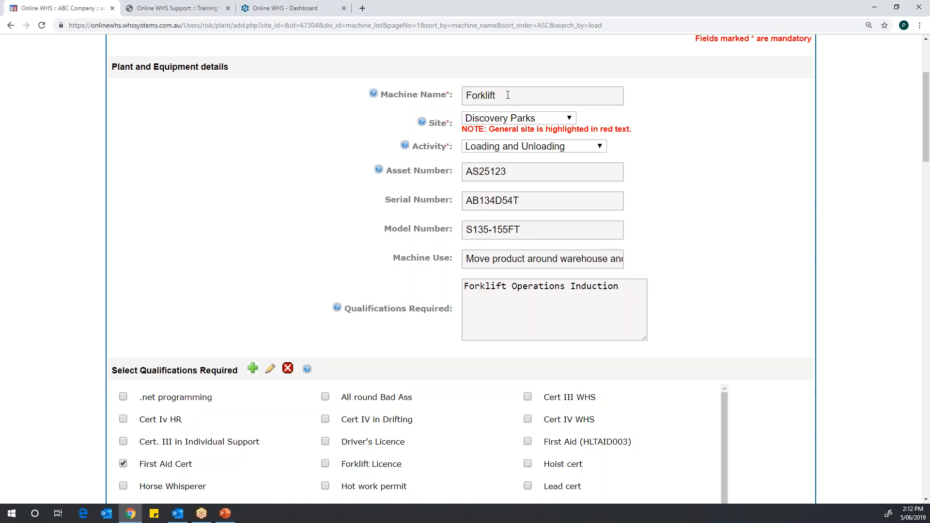
pyautogui.click(599, 147)
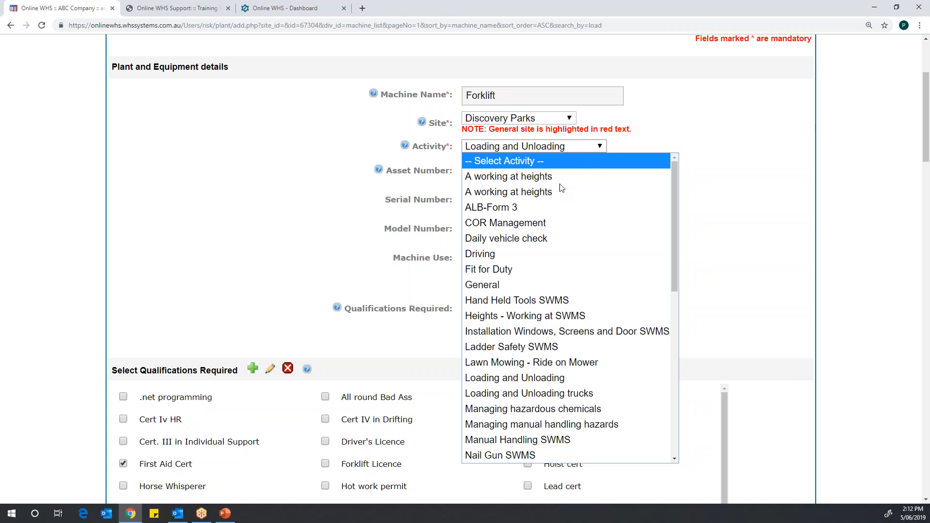
pyautogui.click(485, 287)
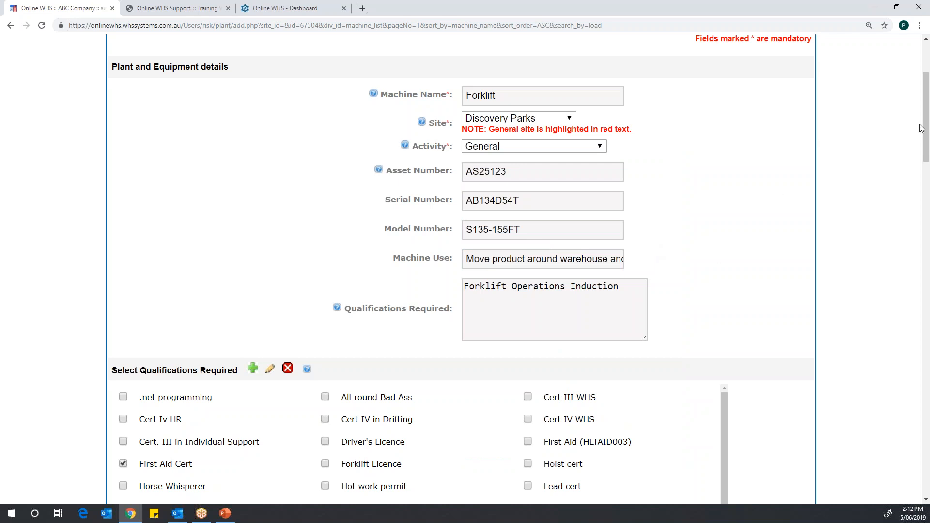
# Step: Add Forklift Licence to the Forklift's required qualifications and show the employee, training and qualification register options
pyautogui.moveTo(923, 138); pyautogui.dragTo(916, 179)
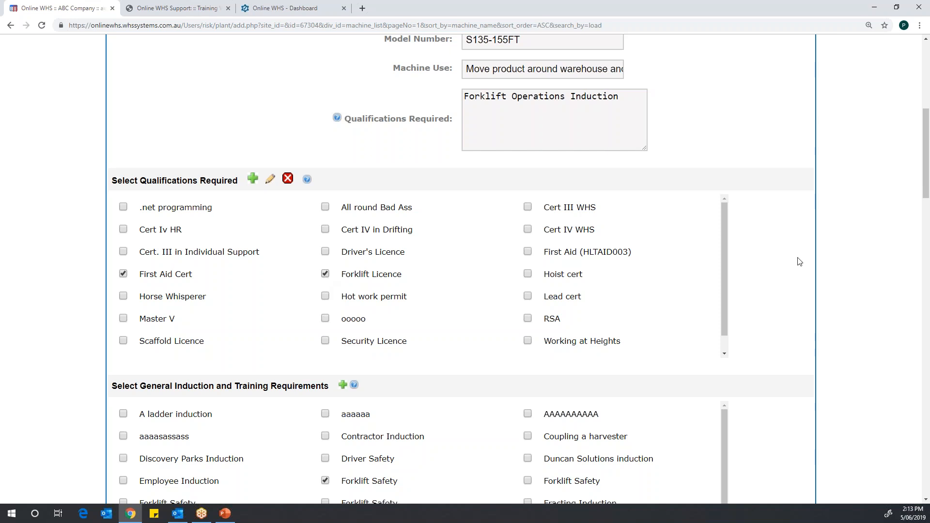
pyautogui.moveTo(924, 170); pyautogui.dragTo(924, 97)
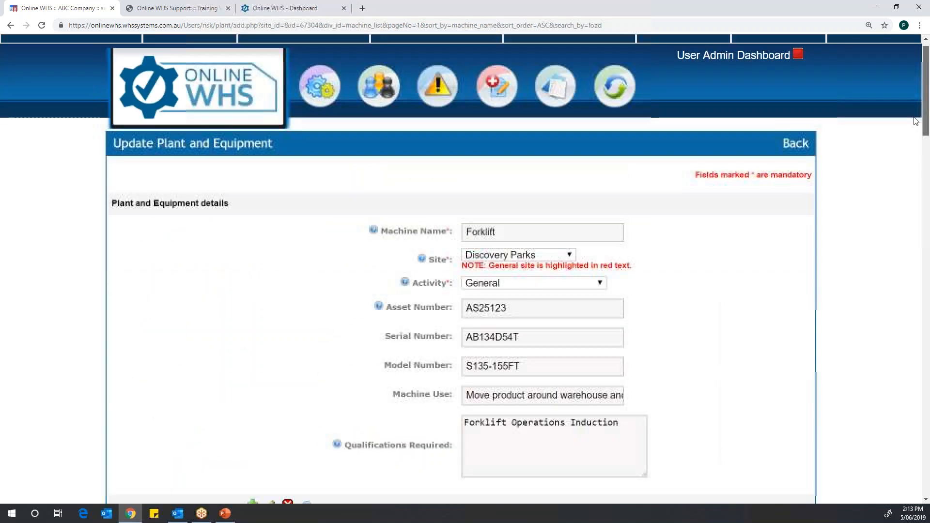
pyautogui.moveTo(378, 105)
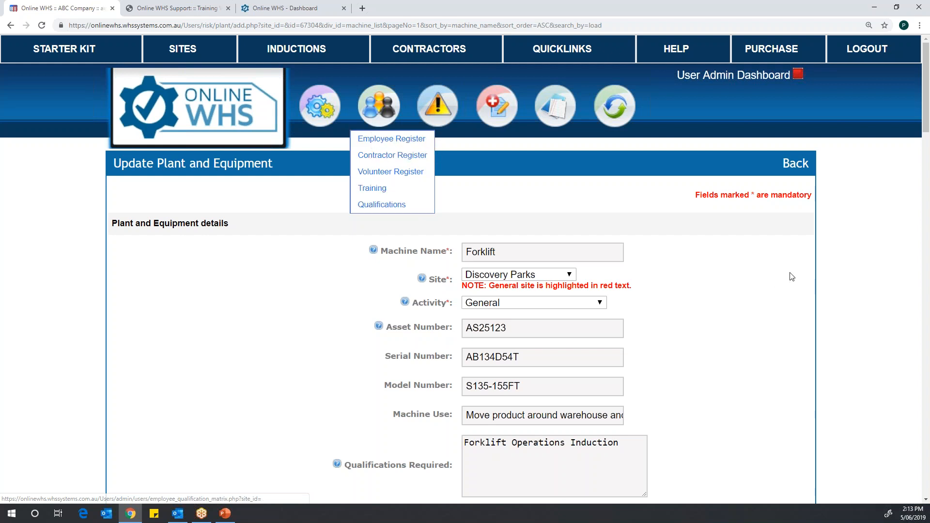
# Step: Review the Forklift form's qualification, training, purchase, disposal, registration and insurance fields
pyautogui.scroll(-6, 925, 149)
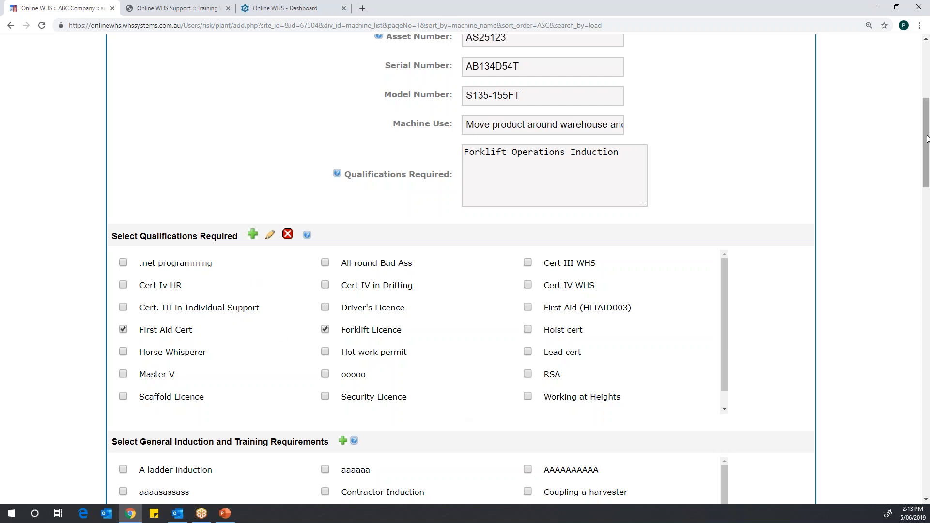
pyautogui.moveTo(926, 135); pyautogui.dragTo(926, 199)
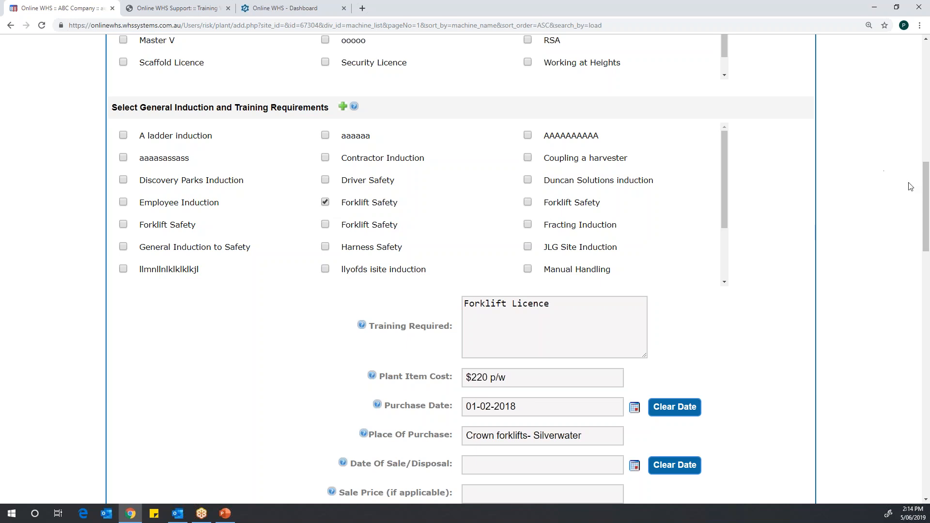
pyautogui.scroll(-6, 925, 182)
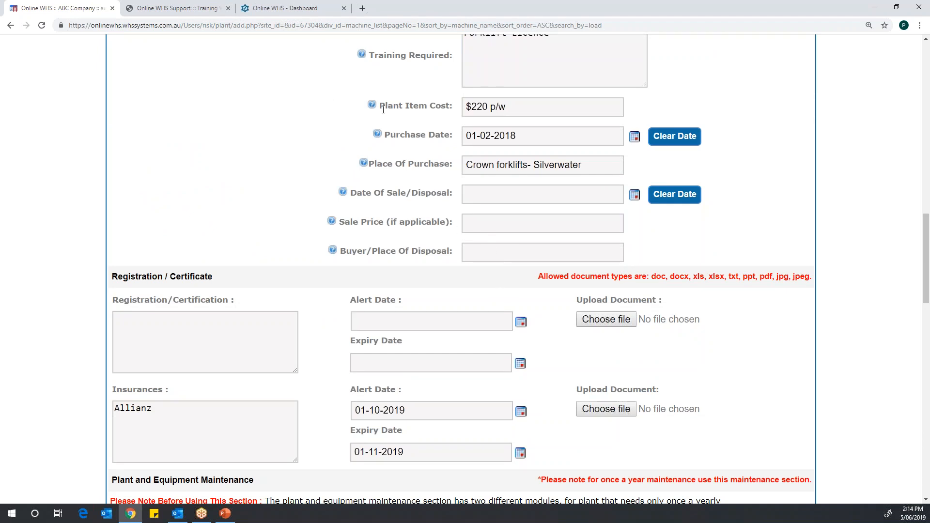
pyautogui.moveTo(926, 251); pyautogui.dragTo(909, 100)
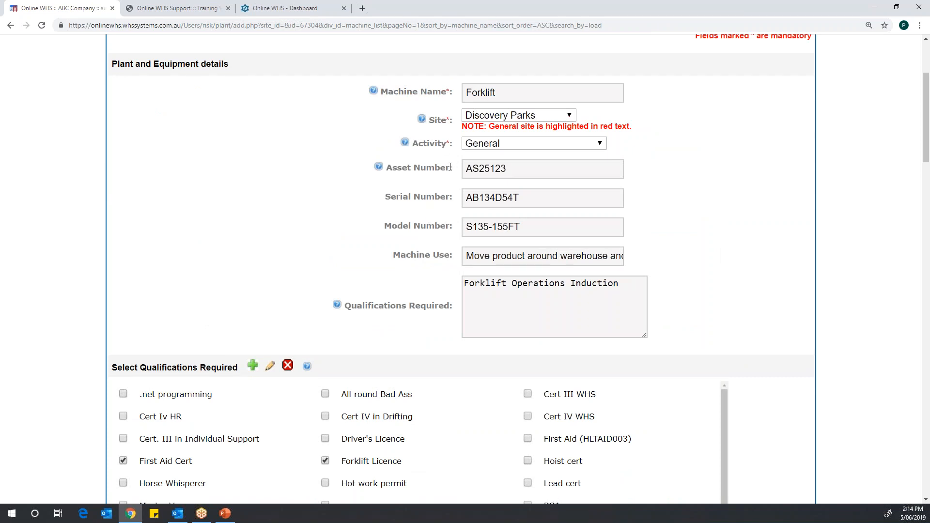
pyautogui.moveTo(926, 99); pyautogui.dragTo(927, 269)
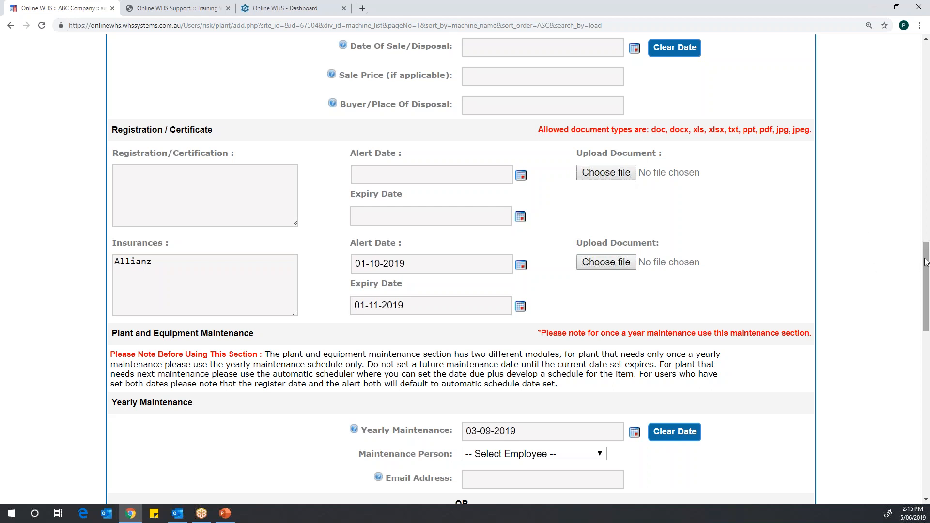
# Step: Set the Forklift's Yearly Maintenance date to 01-10-2019
pyautogui.moveTo(926, 263); pyautogui.dragTo(916, 307)
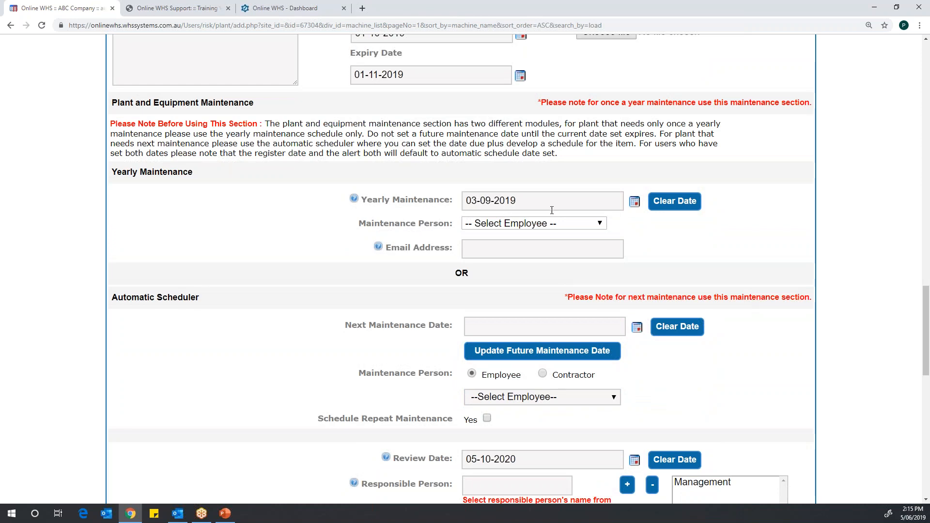
pyautogui.click(634, 202)
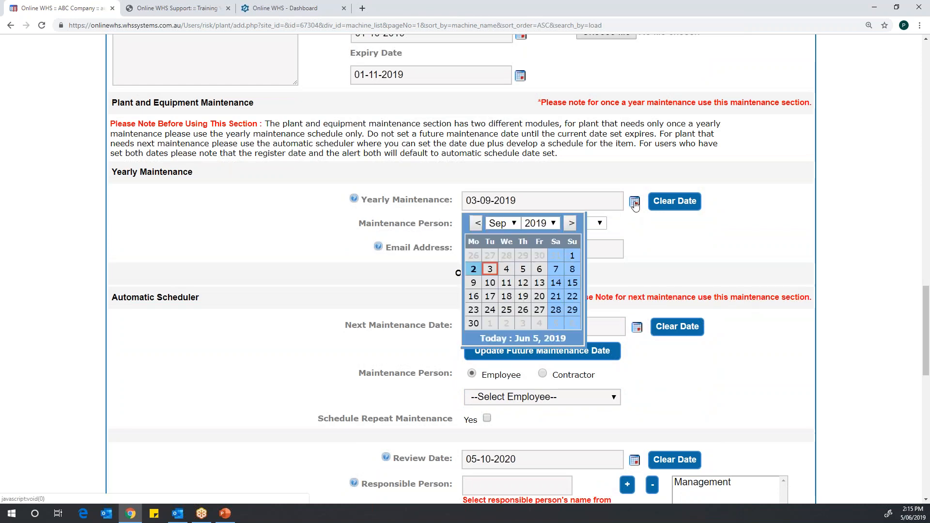
pyautogui.click(516, 225)
pyautogui.click(499, 377)
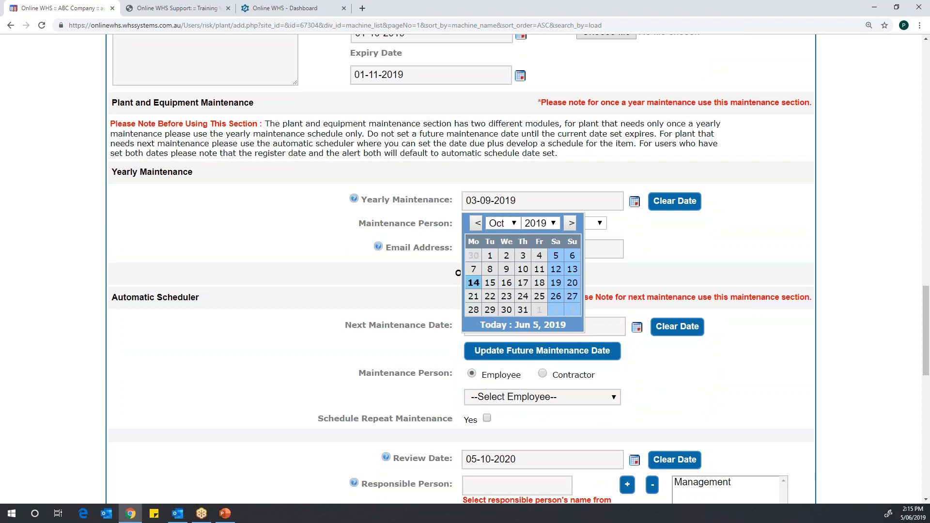
pyautogui.click(550, 224)
pyautogui.click(545, 223)
pyautogui.click(489, 258)
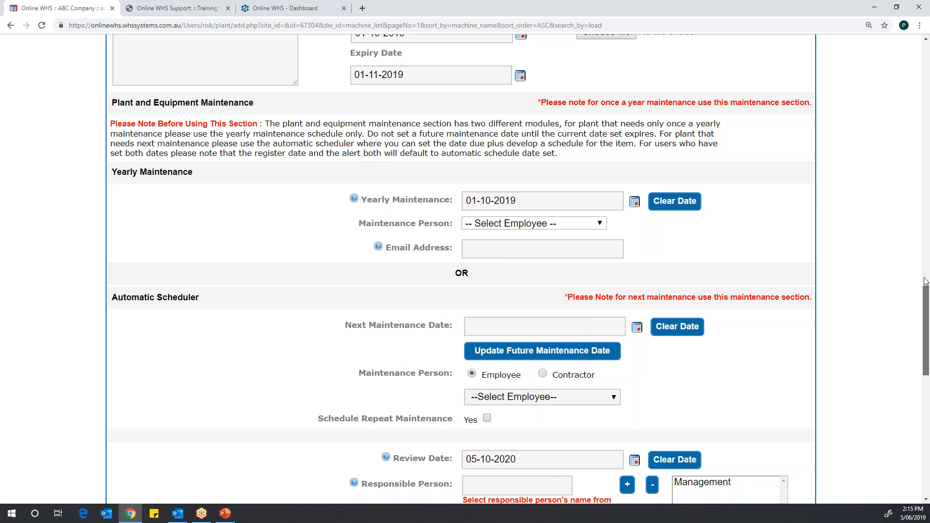
# Step: Review the Forklift form's details, yearly maintenance, automatic scheduler, review date, responsible person, image, alert, document and public visibility settings
pyautogui.scroll(8, 905, 135)
pyautogui.scroll(10, 905, 135)
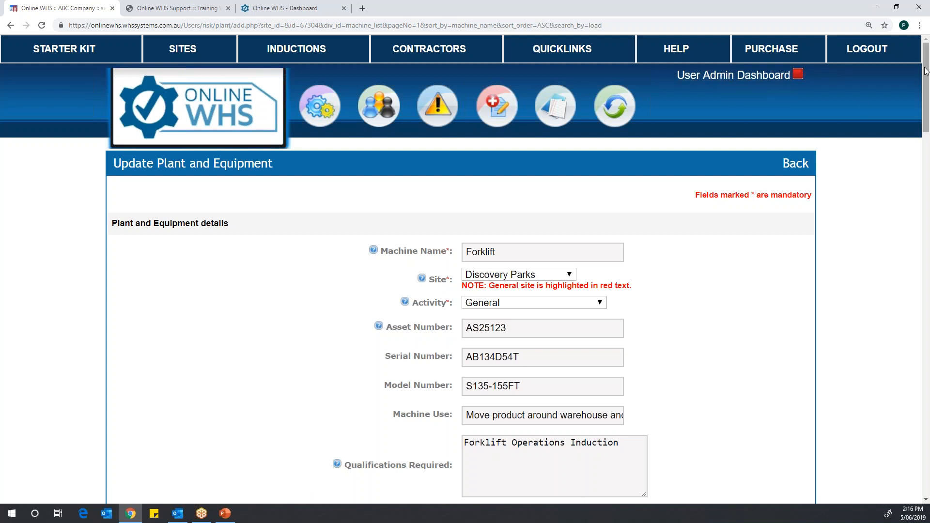
pyautogui.moveTo(924, 85); pyautogui.dragTo(890, 309)
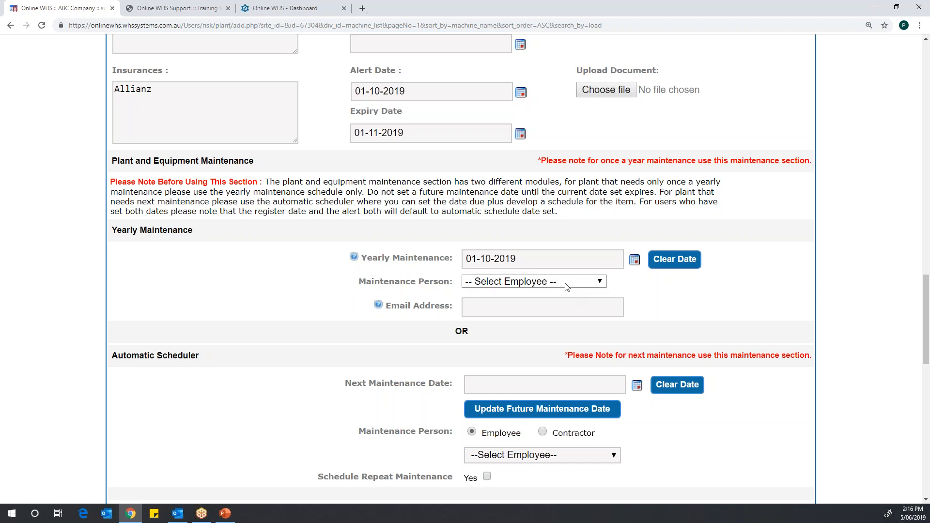
pyautogui.click(483, 305)
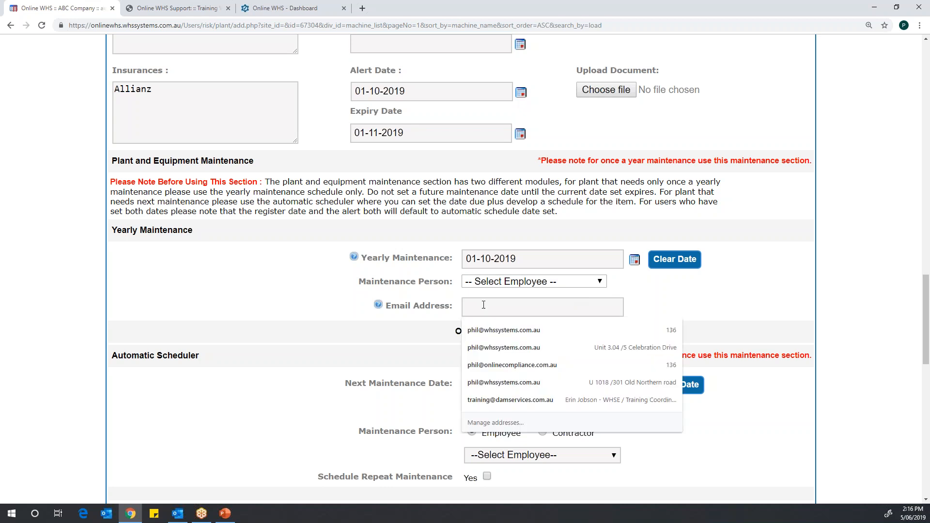
pyautogui.click(653, 298)
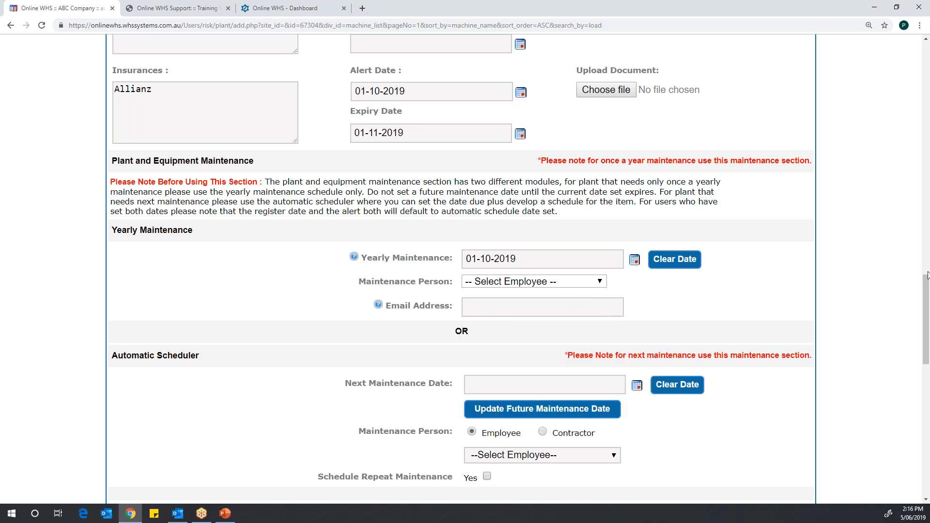
pyautogui.moveTo(925, 297); pyautogui.dragTo(925, 329)
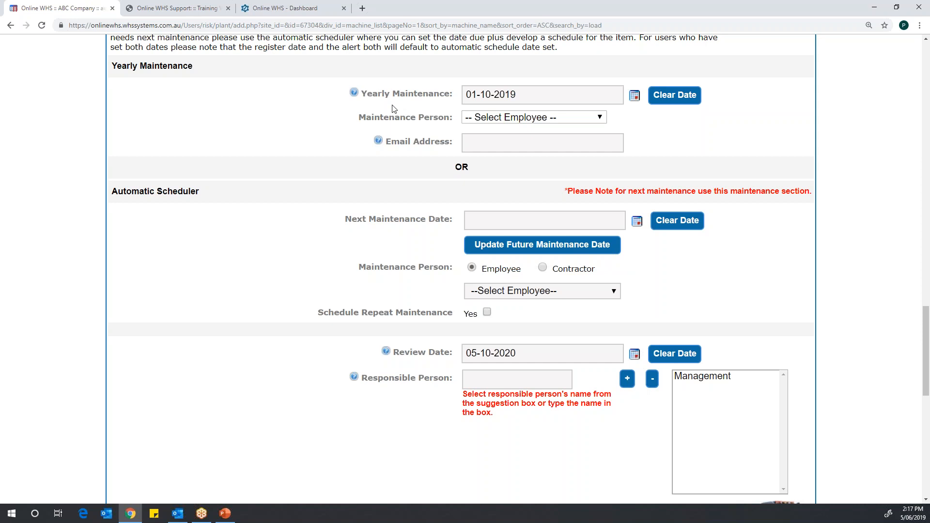
pyautogui.moveTo(926, 324); pyautogui.dragTo(926, 379)
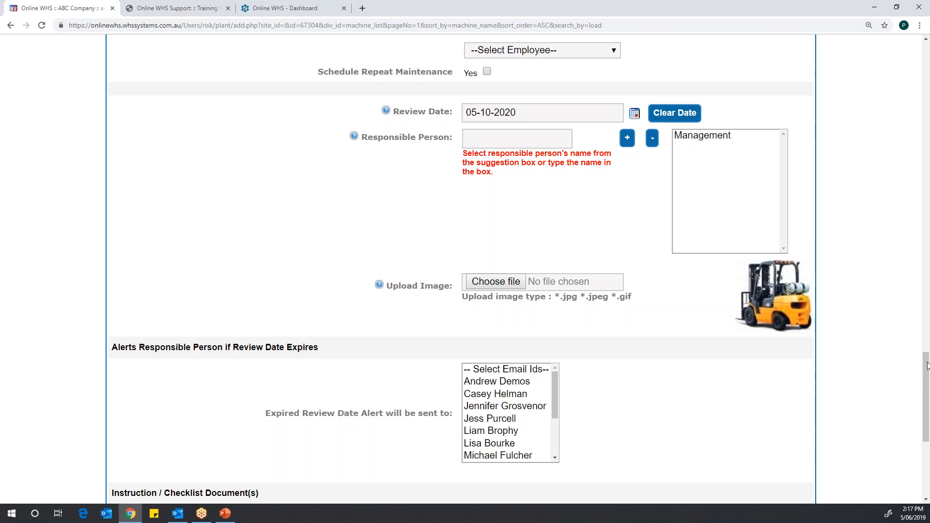
pyautogui.moveTo(925, 384); pyautogui.dragTo(914, 409)
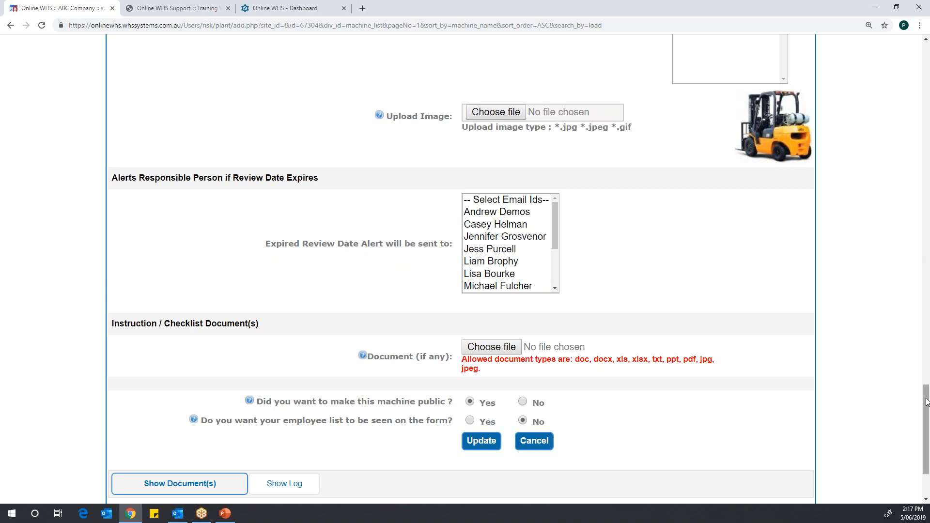
pyautogui.moveTo(925, 401); pyautogui.dragTo(925, 435)
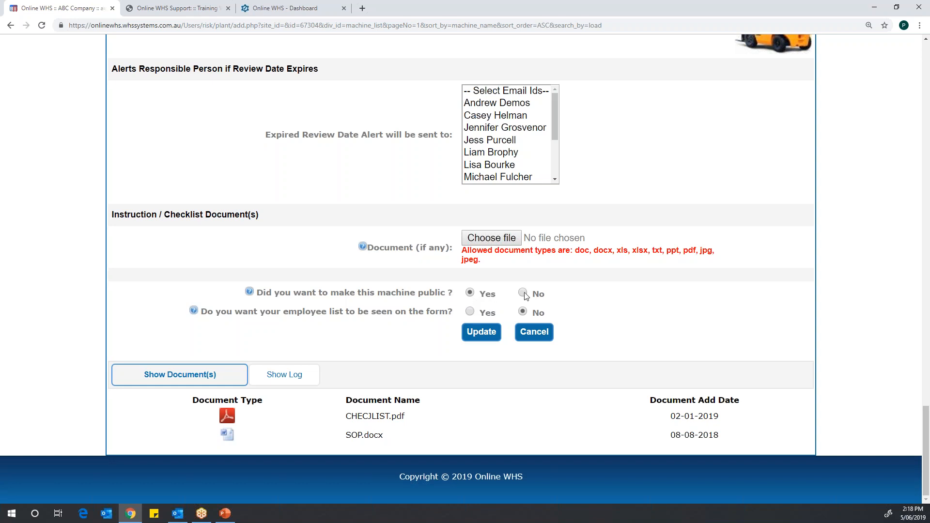
pyautogui.click(523, 292)
pyautogui.click(467, 314)
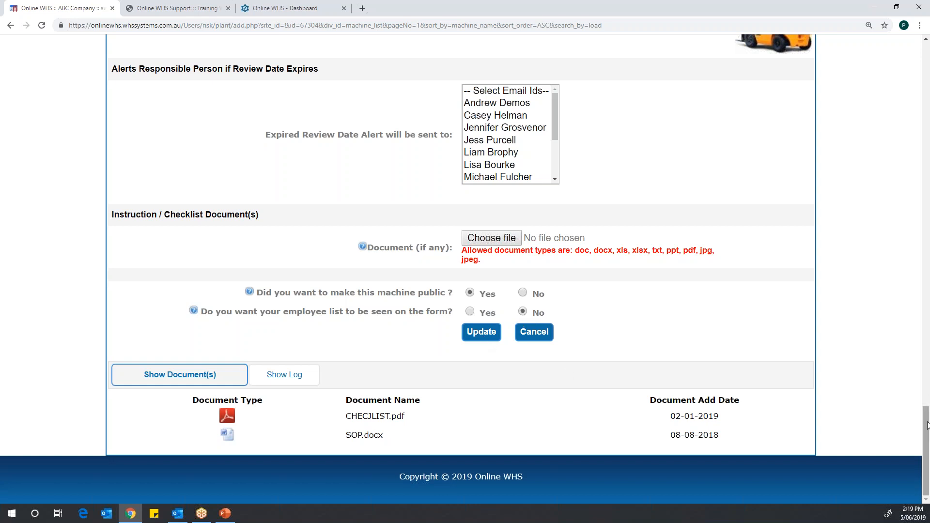
# Step: Leave the Forklift edit form without updating and view item 67304pe's record from the Plant and Equipment List
pyautogui.scroll(1, 921, 367)
pyautogui.scroll(20, 910, 314)
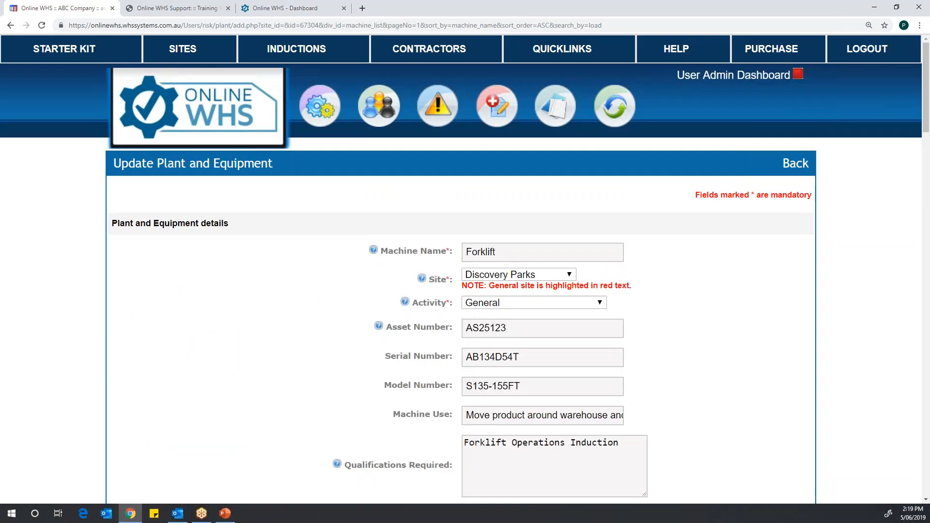
pyautogui.click(795, 165)
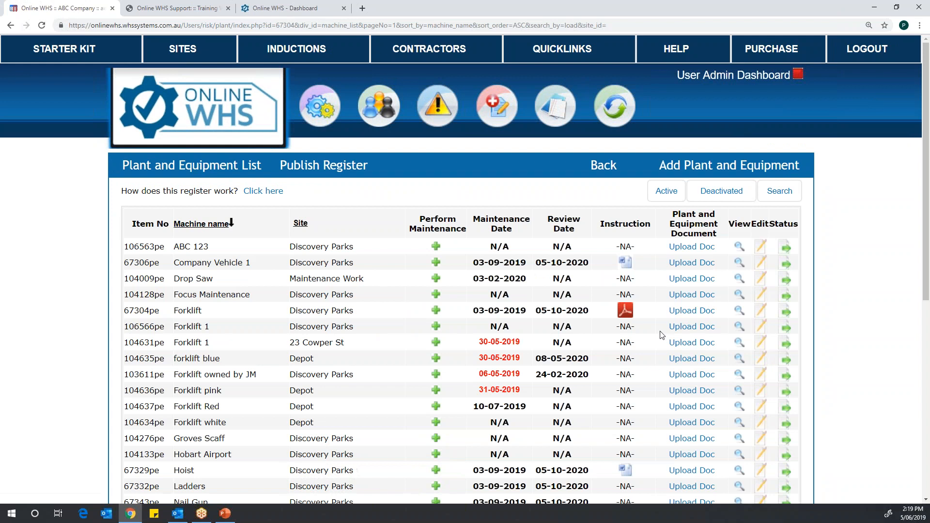
pyautogui.click(739, 313)
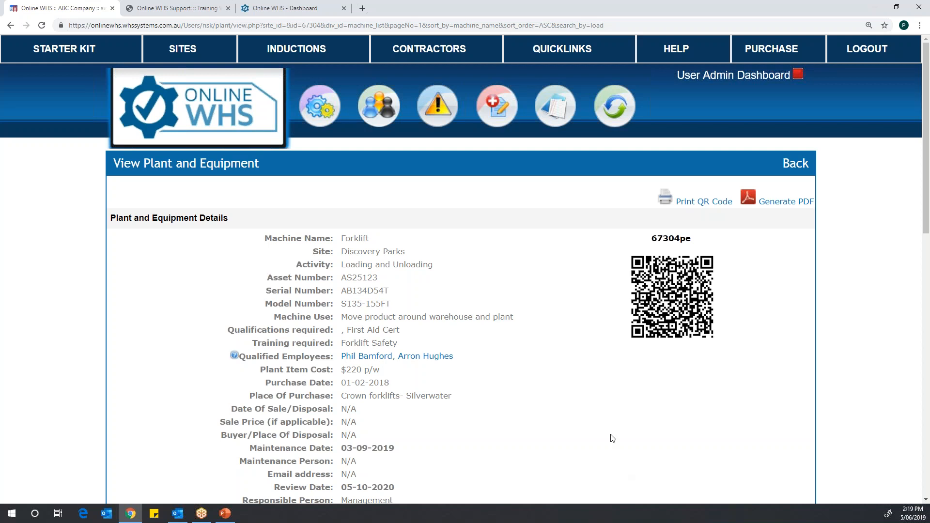
# Step: Open the Daily Pre-Start Forklift checklist from the Checklist List for editing
pyautogui.click(565, 53)
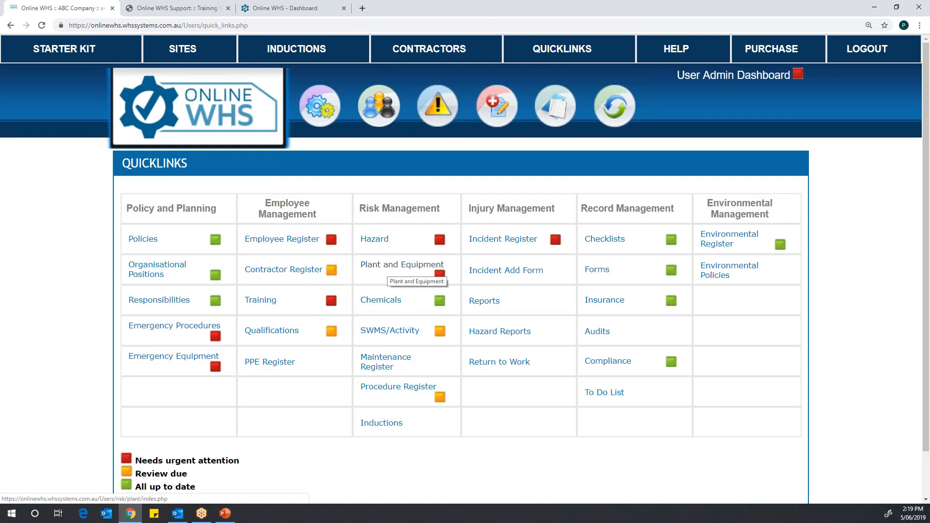
pyautogui.click(599, 244)
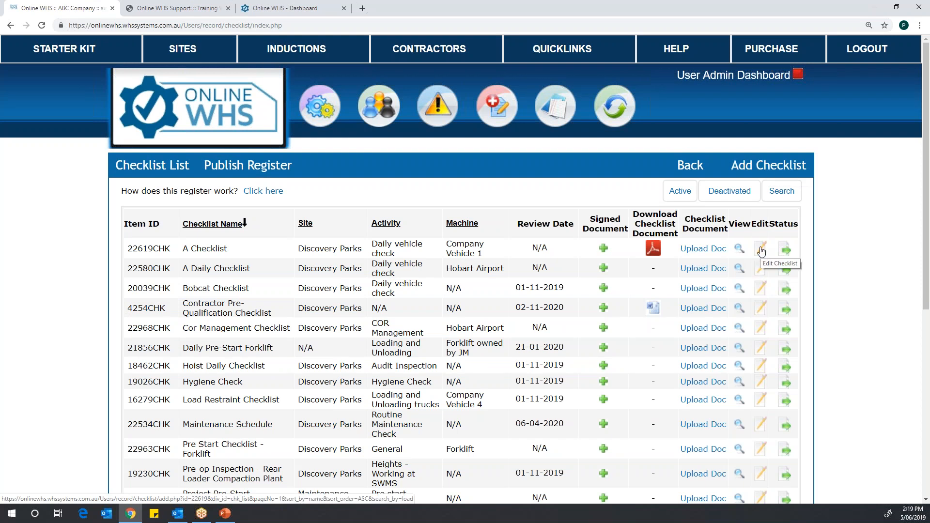
pyautogui.click(760, 351)
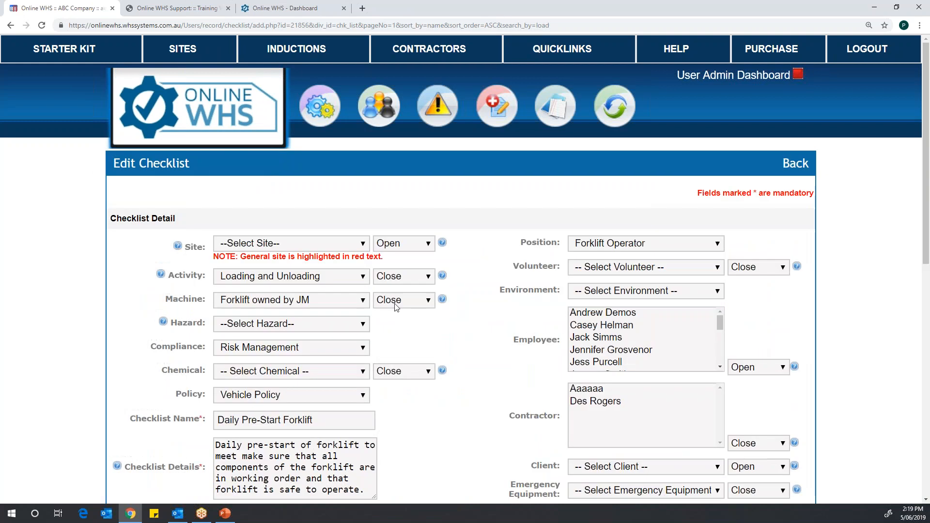
# Step: Set the checklist's Site to Discovery Parks and its Activity to Pre start checklist
pyautogui.click(362, 243)
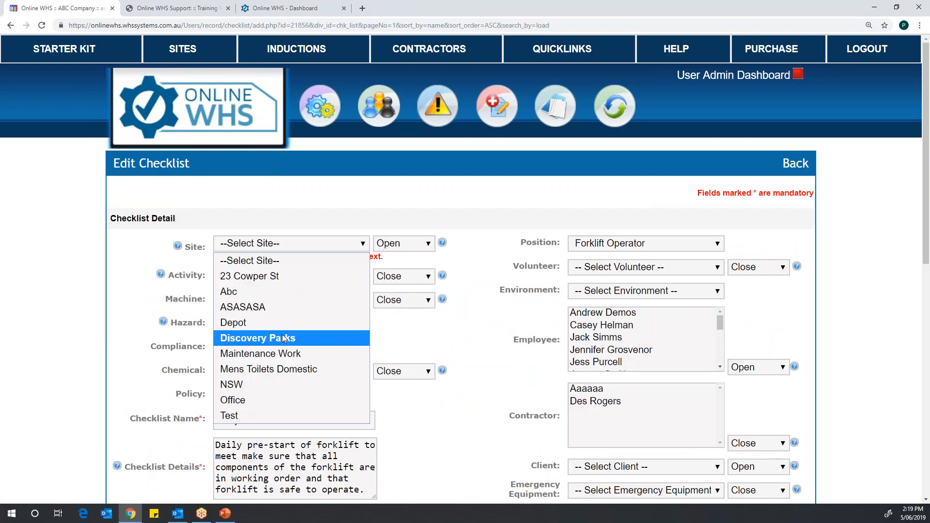
pyautogui.click(402, 279)
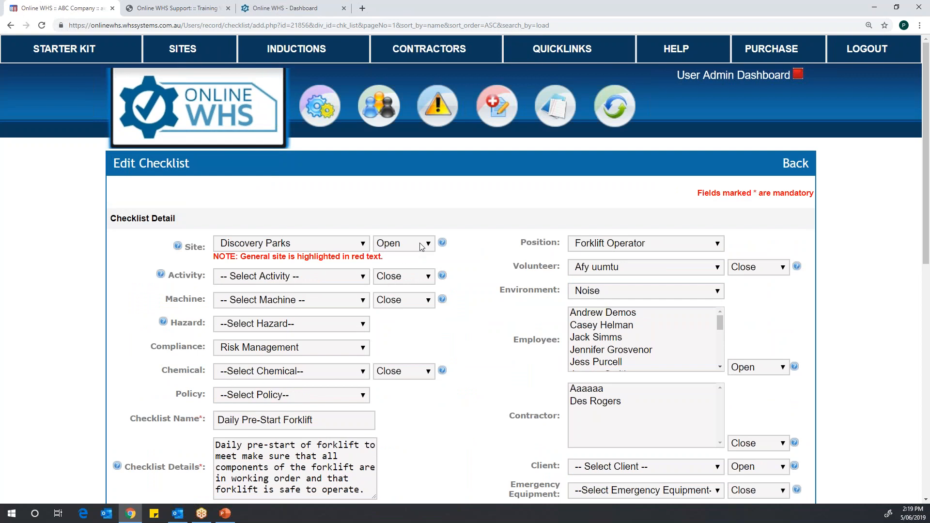
pyautogui.click(357, 280)
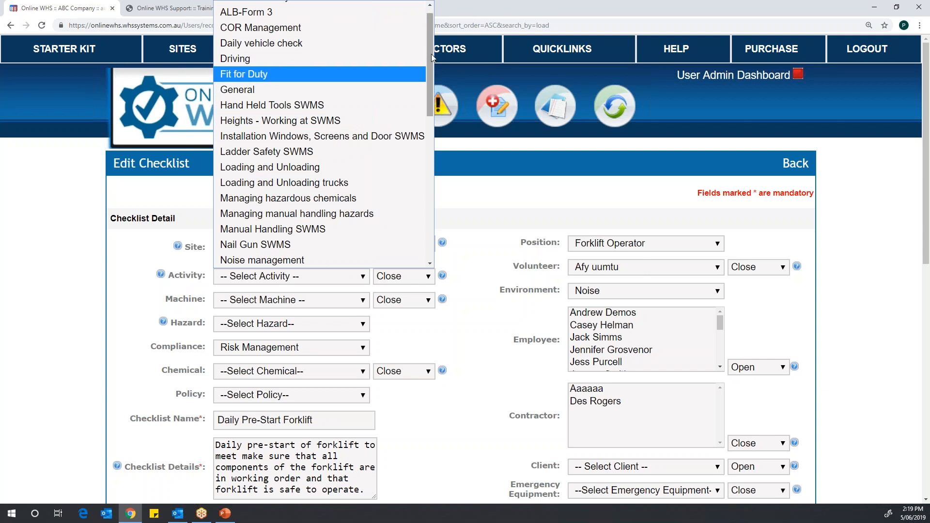
pyautogui.moveTo(433, 94); pyautogui.dragTo(433, 175)
pyautogui.click(280, 140)
pyautogui.moveTo(428, 111)
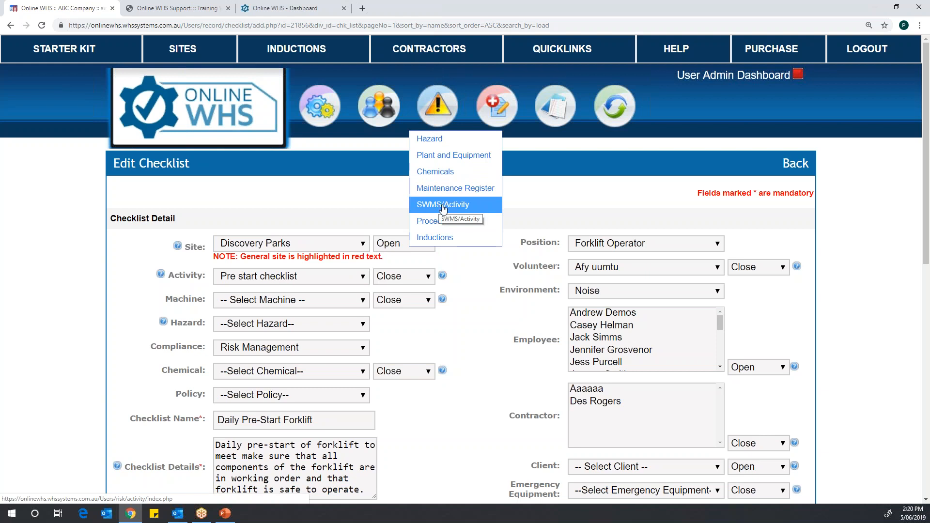
# Step: Link the checklist to the Forklift machine and set the machine's status to Open
pyautogui.click(364, 302)
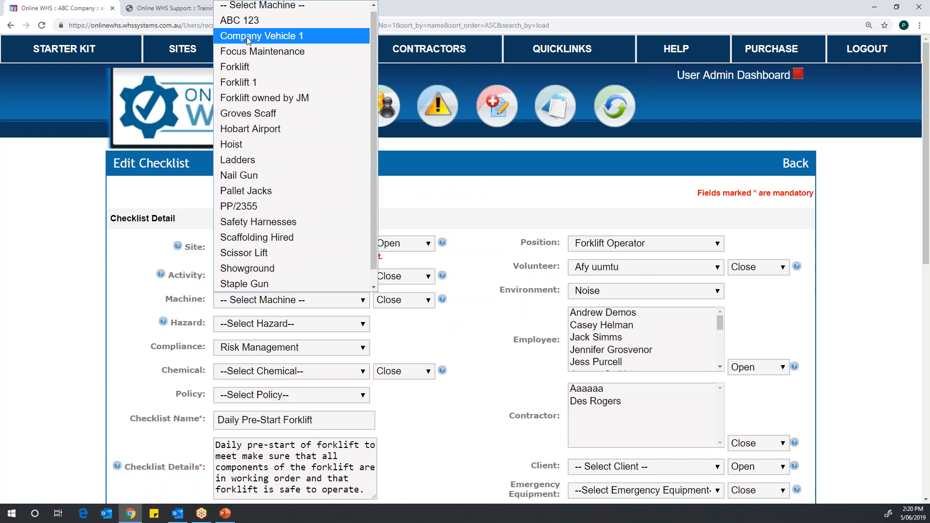
pyautogui.click(246, 67)
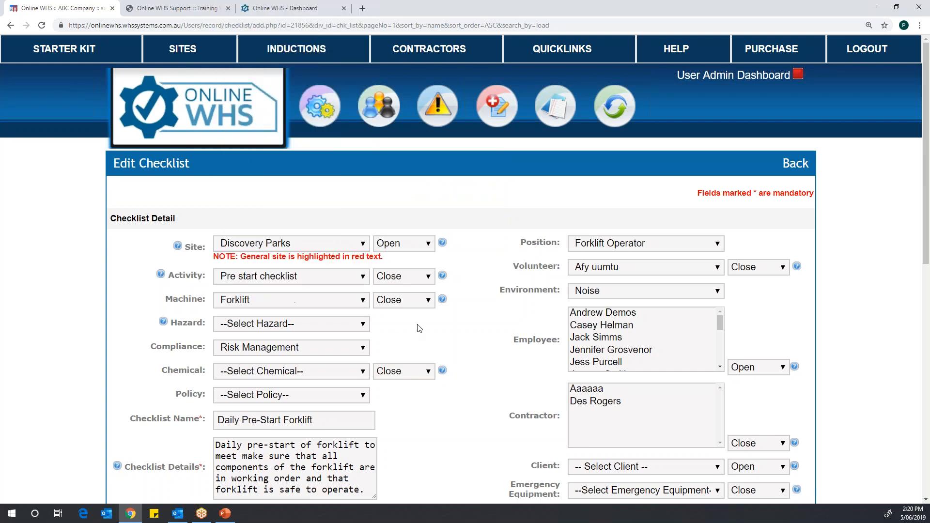
pyautogui.click(425, 300)
pyautogui.click(407, 331)
pyautogui.moveTo(445, 112)
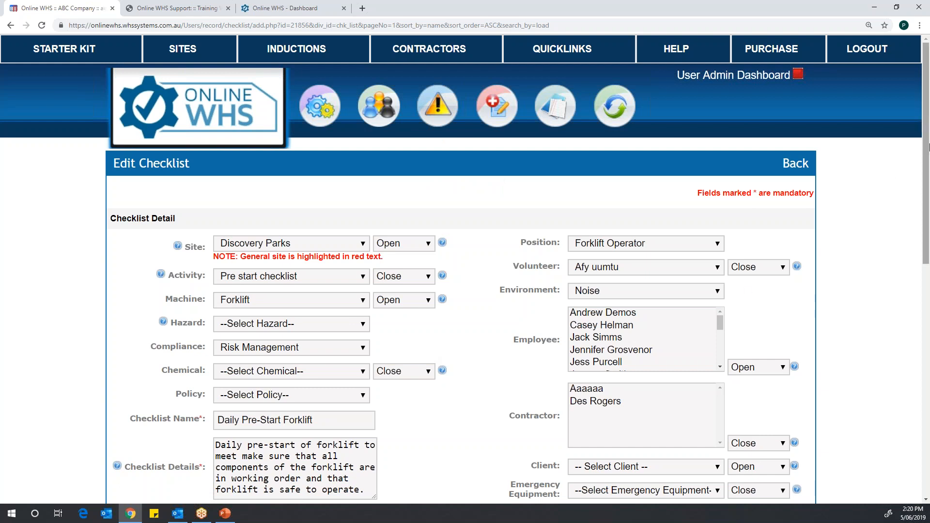
# Step: Set the checklist's Policy to Inspection Policy and review its linked fields and checklist items
pyautogui.scroll(-4, 361, 215)
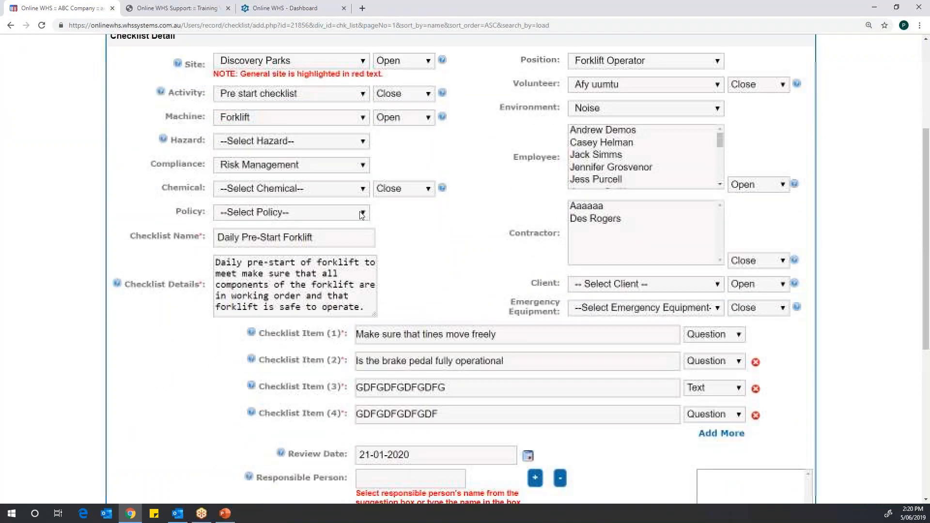
pyautogui.click(361, 213)
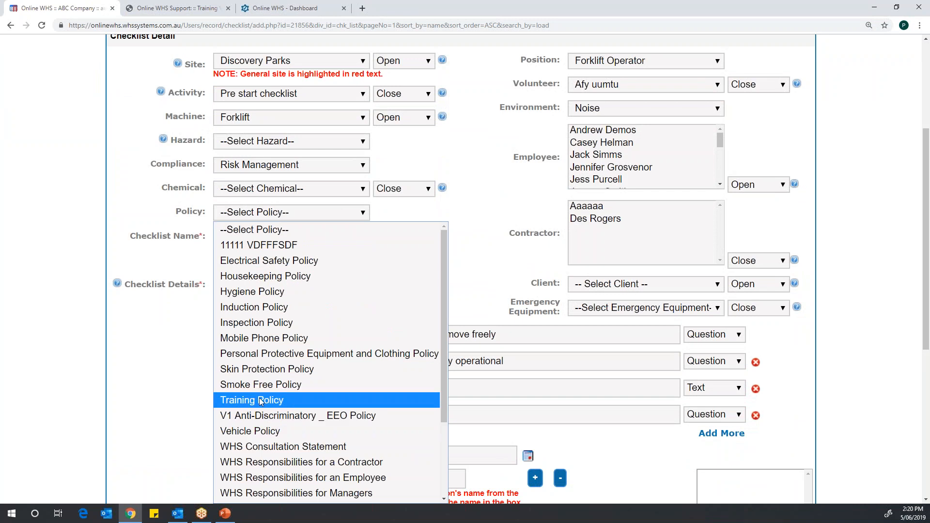
pyautogui.click(259, 322)
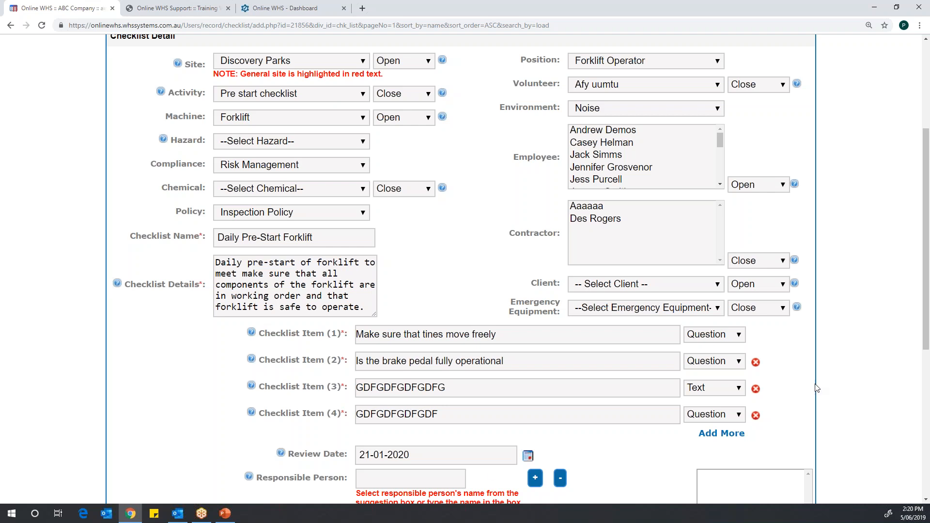
pyautogui.scroll(-1, 925, 239)
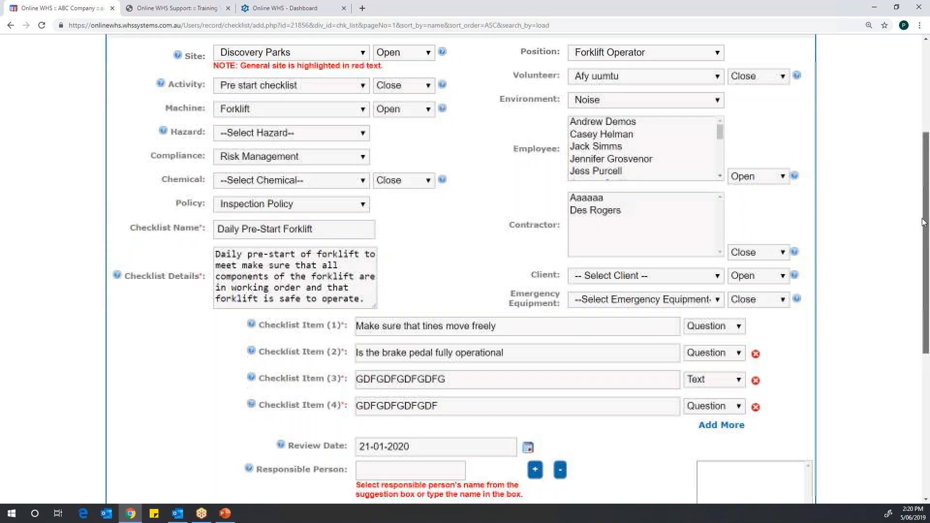
pyautogui.scroll(3, 923, 222)
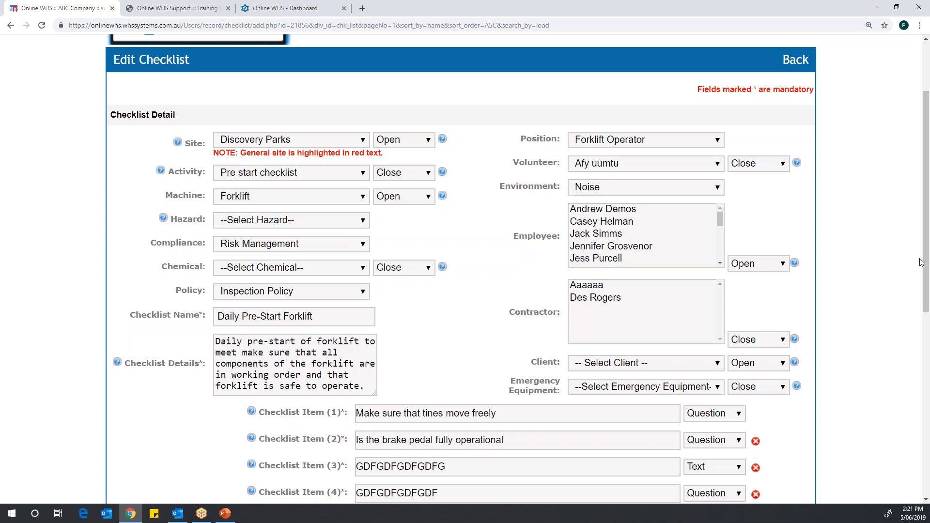
pyautogui.moveTo(927, 267); pyautogui.dragTo(926, 255)
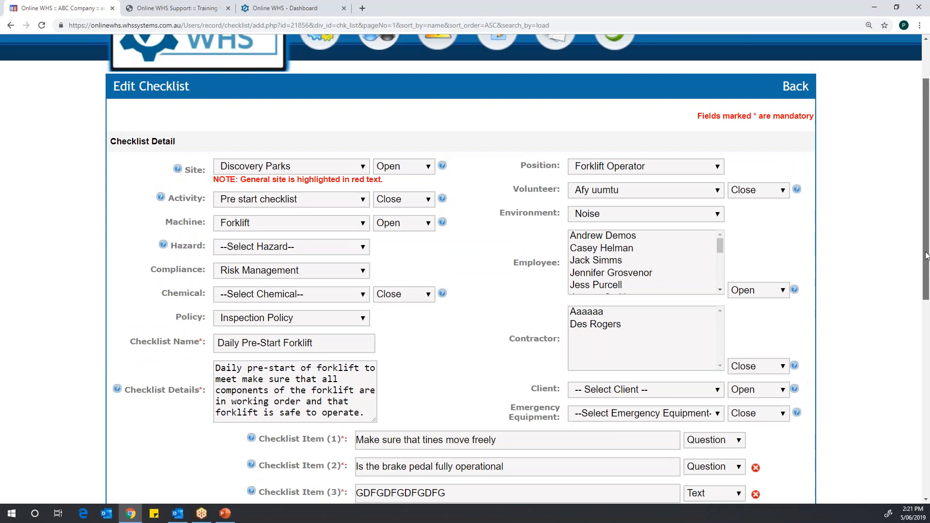
pyautogui.scroll(2, 926, 256)
# Step: Open the Plant email alert settings for Discovery Parks from the admin panel's alerts
pyautogui.click(721, 78)
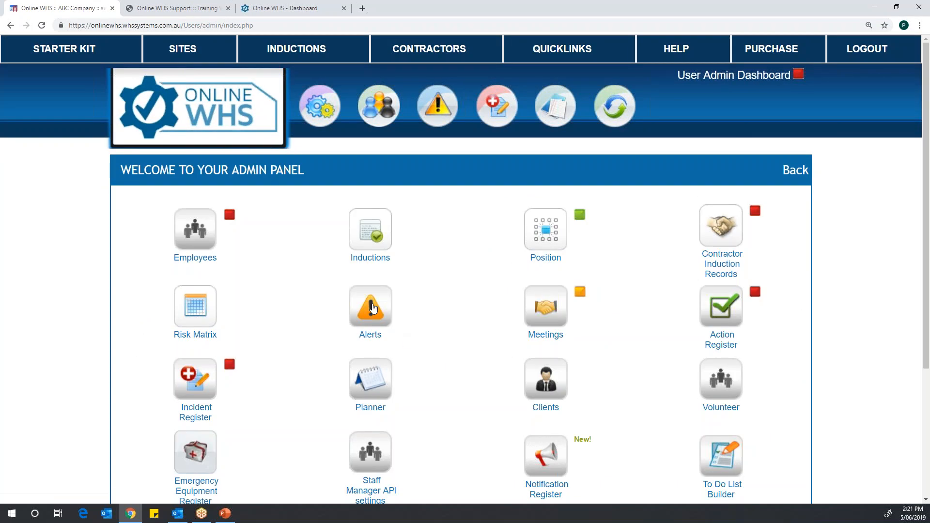
pyautogui.click(372, 308)
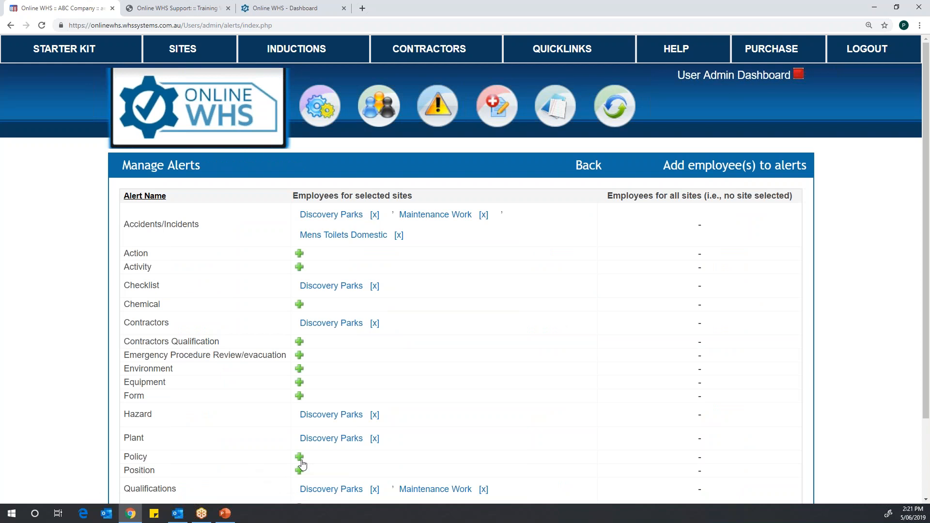
pyautogui.click(331, 440)
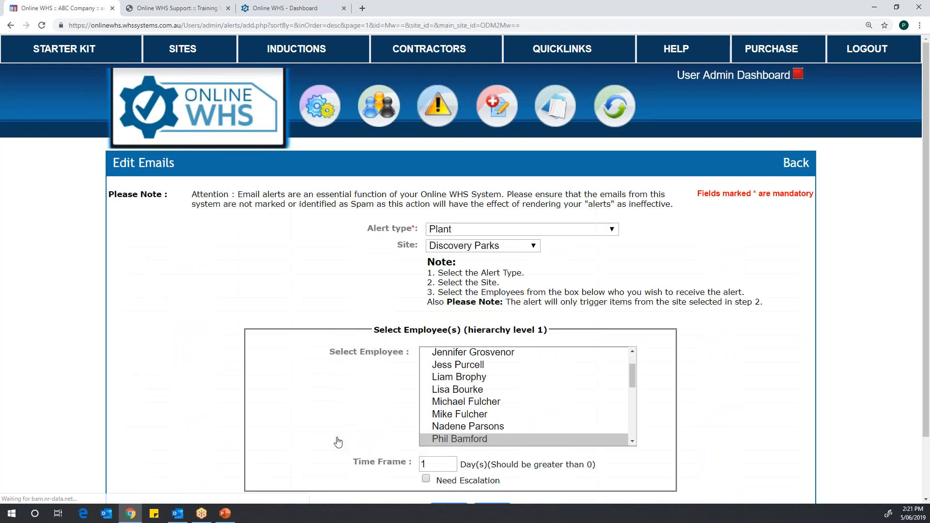
# Step: Select an additional employee to receive the Plant alert, and leave for the Quicklinks page without updating
pyautogui.moveTo(923, 203); pyautogui.dragTo(919, 306)
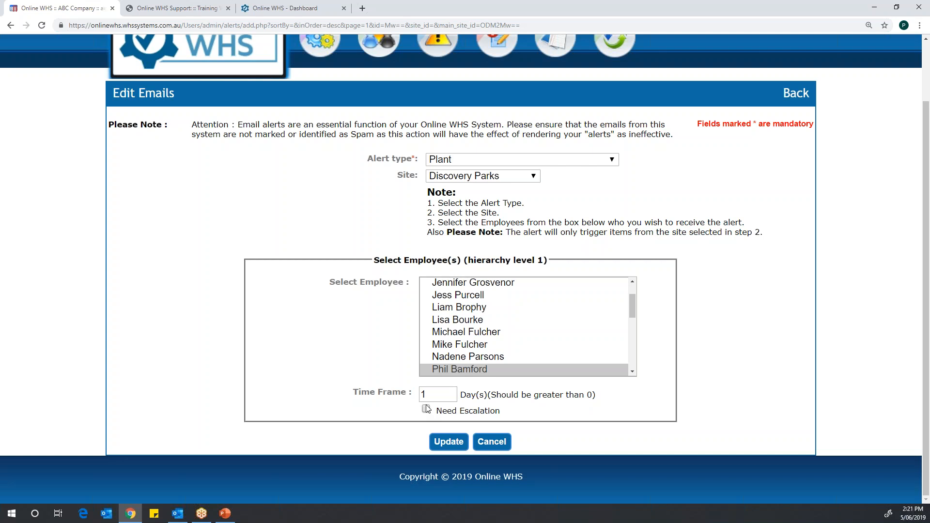
pyautogui.keyDown('ctrl'); pyautogui.click(458, 334); pyautogui.keyUp('ctrl')
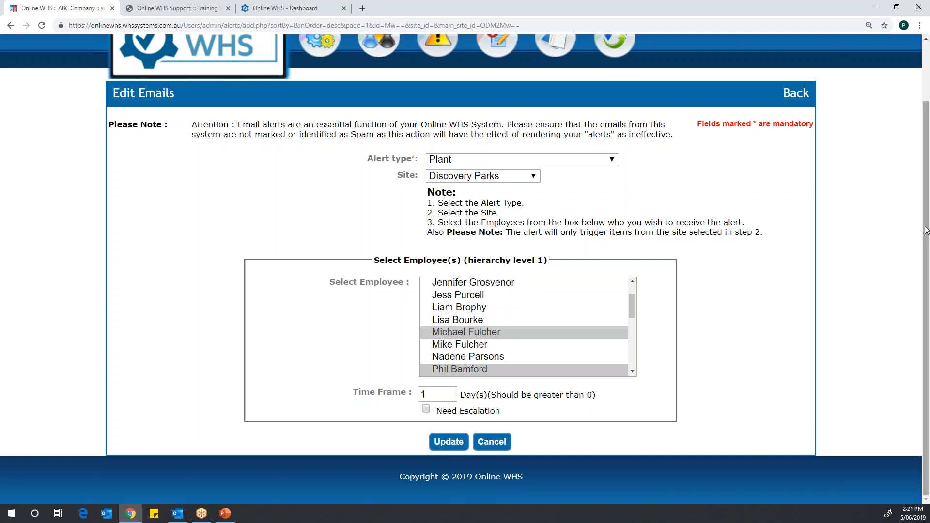
pyautogui.scroll(2, 917, 203)
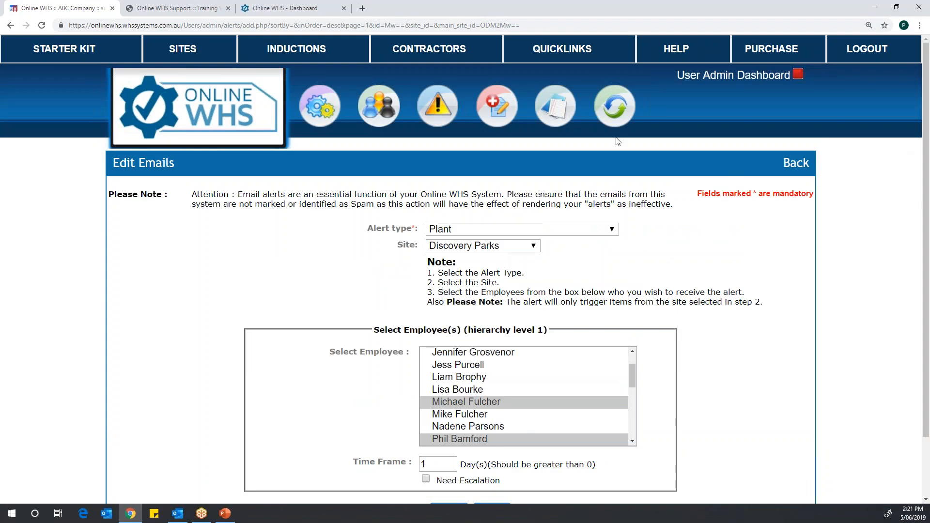
pyautogui.click(558, 54)
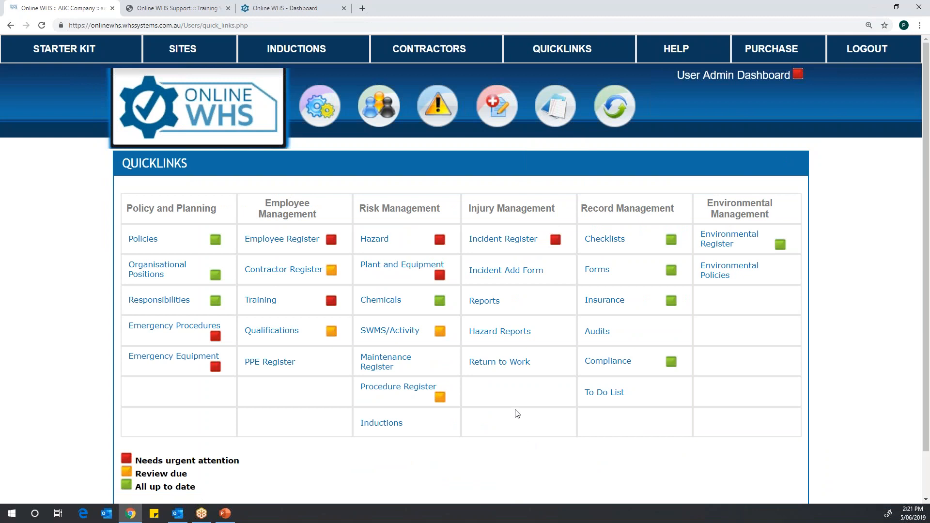
# Step: Open the Delivery Driver's record for editing from the Employee Register
pyautogui.click(272, 240)
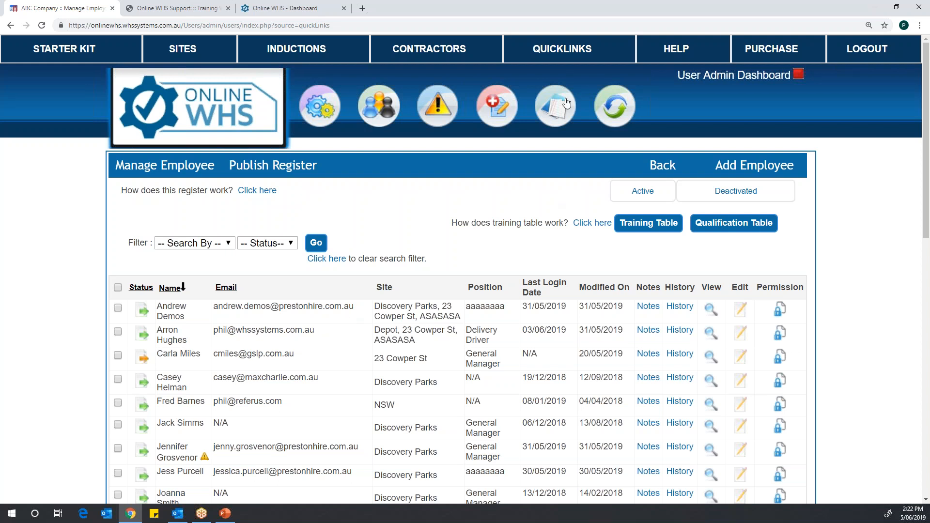
pyautogui.click(551, 53)
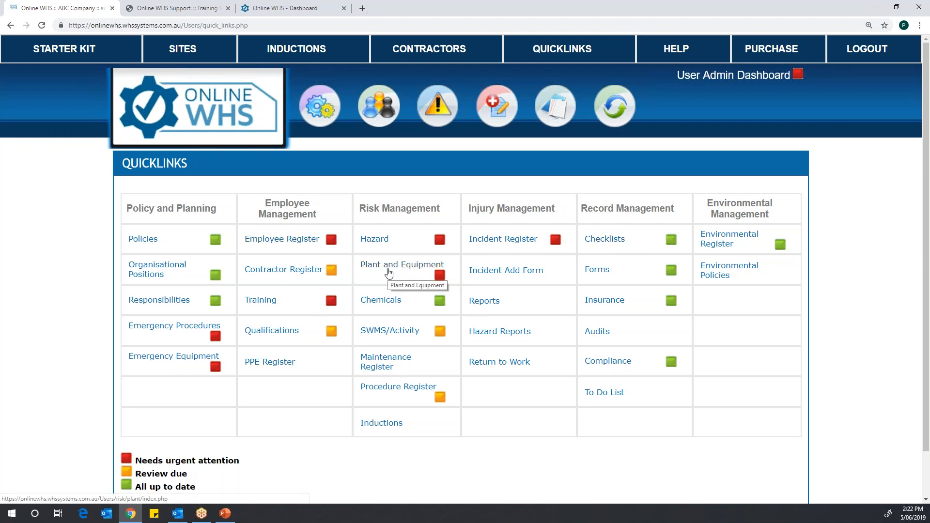
pyautogui.click(282, 239)
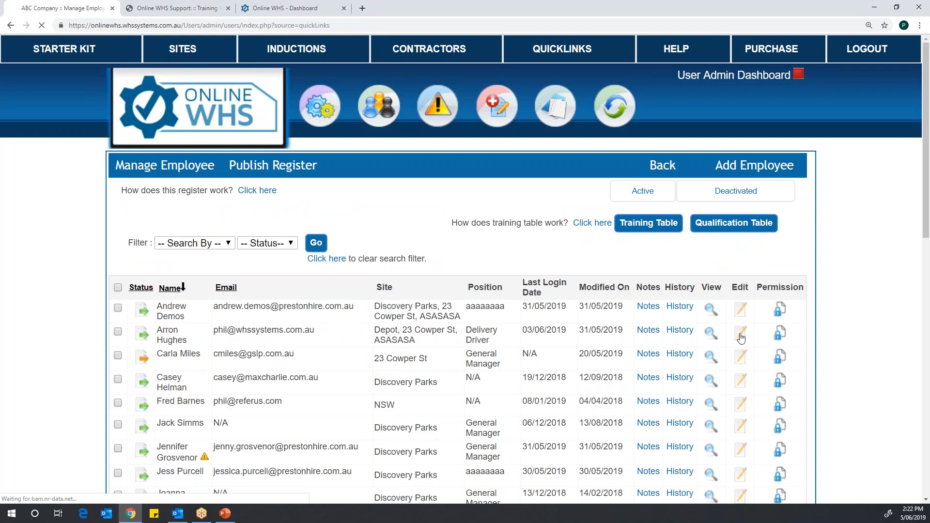
pyautogui.click(740, 337)
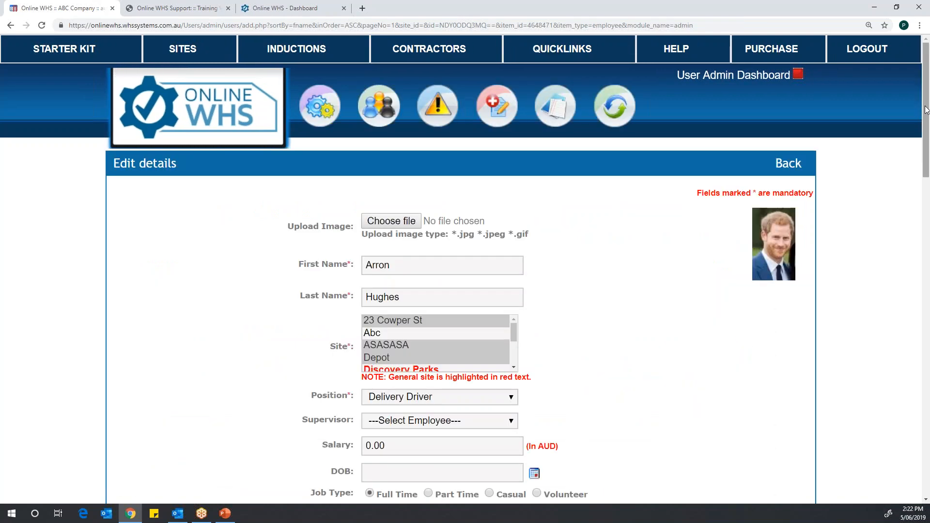
# Step: Review the employee's qualifications with their alert and expiry dates, and leave the record without updating
pyautogui.moveTo(927, 142); pyautogui.dragTo(926, 402)
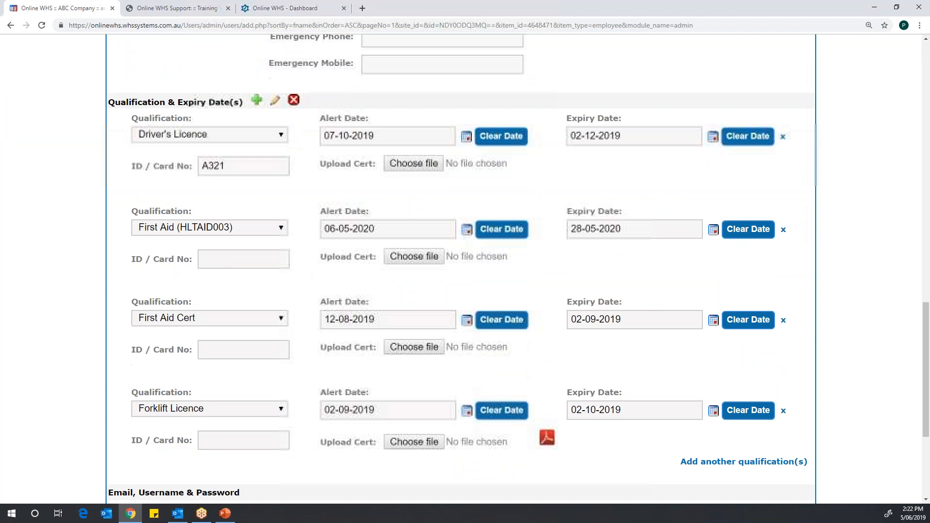
pyautogui.click(277, 134)
pyautogui.click(277, 134)
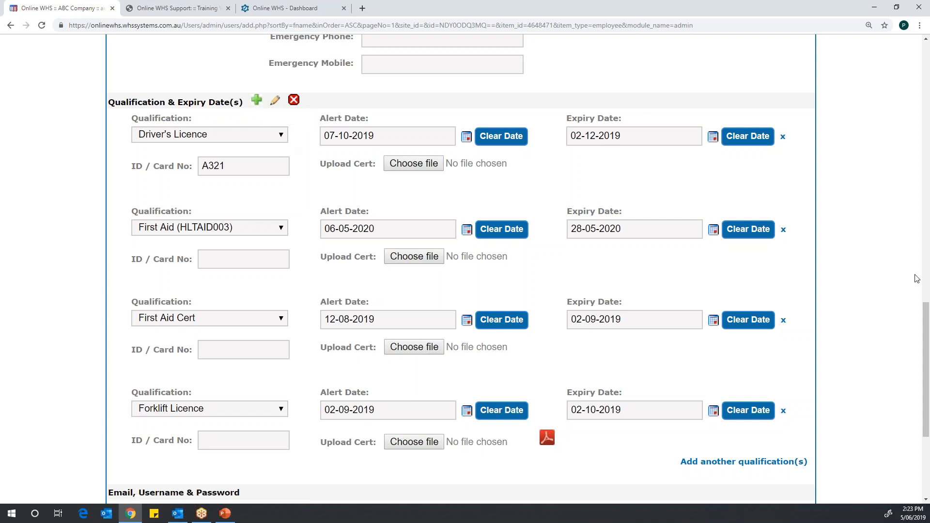
pyautogui.scroll(-4, 923, 409)
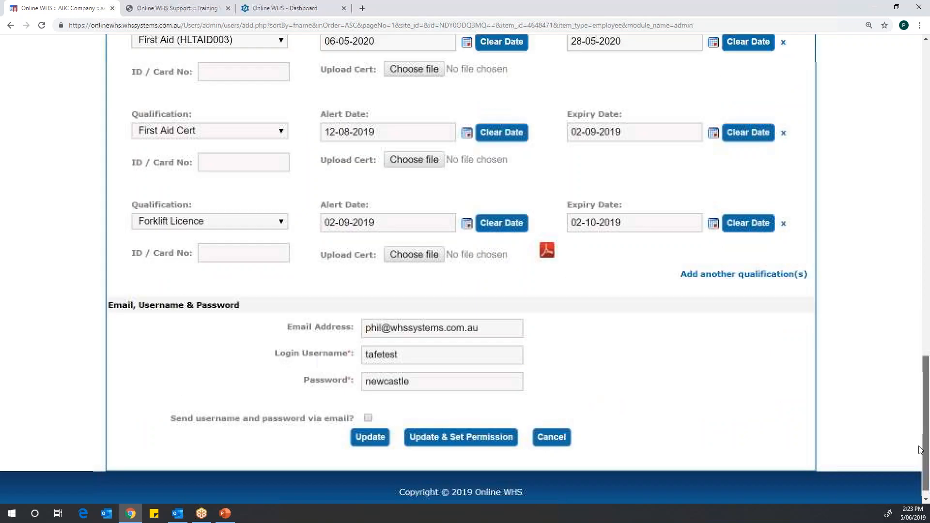
pyautogui.click(554, 424)
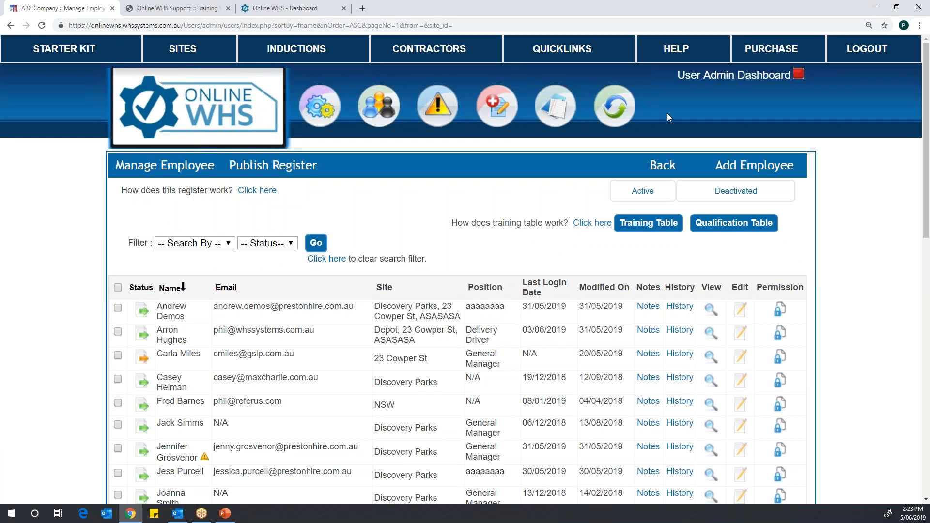
# Step: View the Coupling A Harvester induction from the admin panel's inductions, and return to the Quicklinks page
pyautogui.click(734, 76)
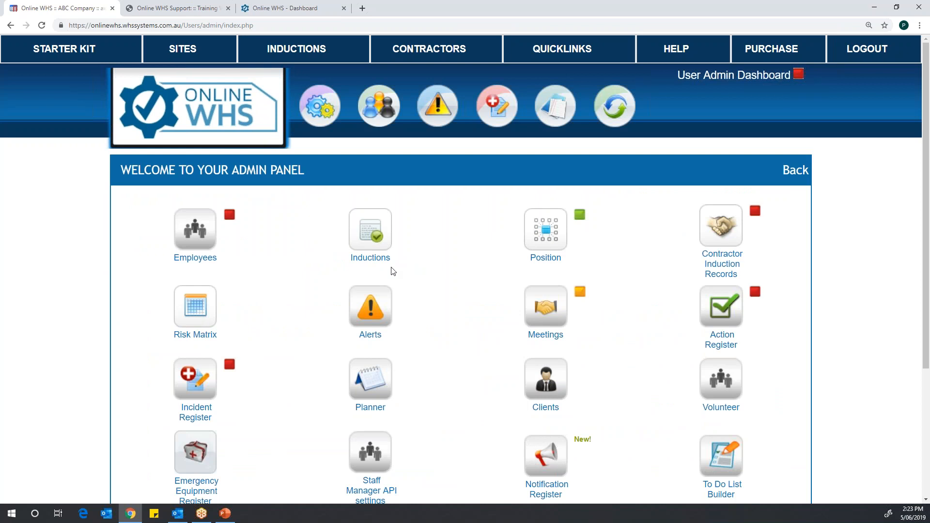
pyautogui.click(372, 224)
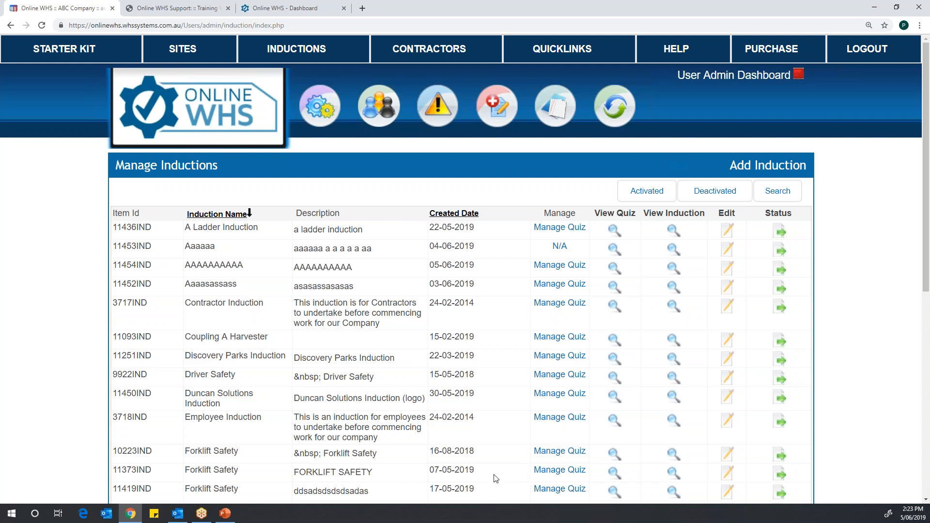
pyautogui.click(673, 340)
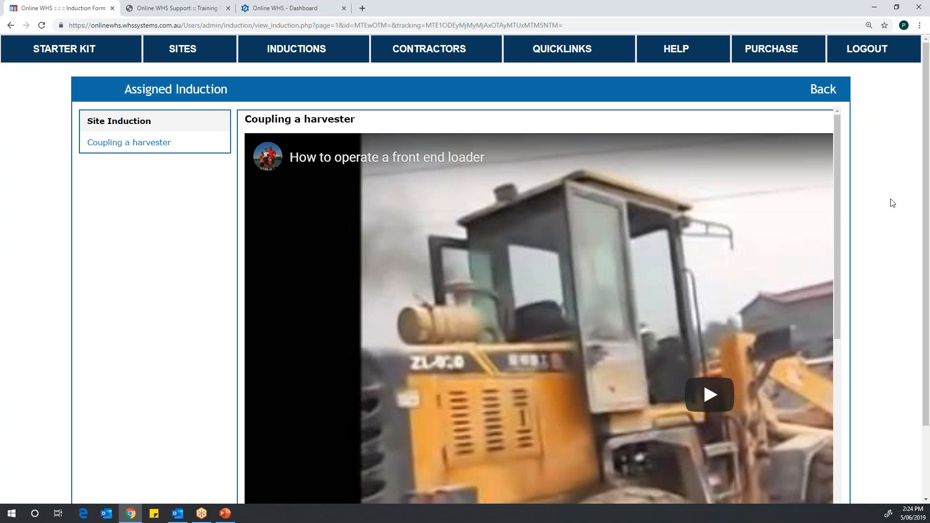
pyautogui.click(560, 51)
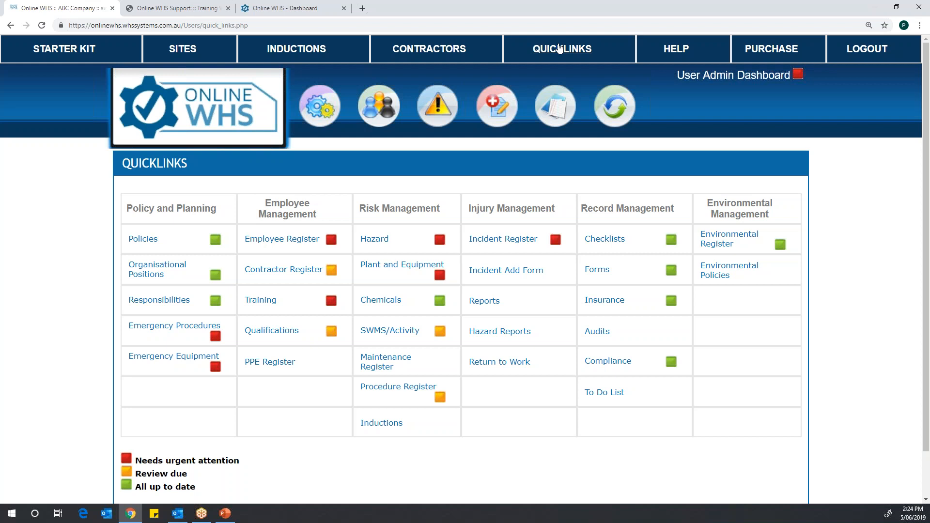
pyautogui.click(560, 48)
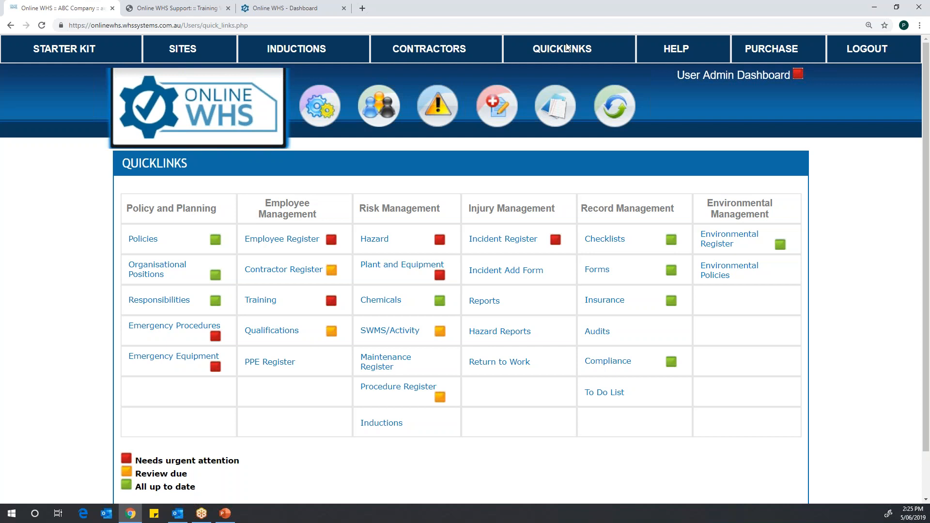